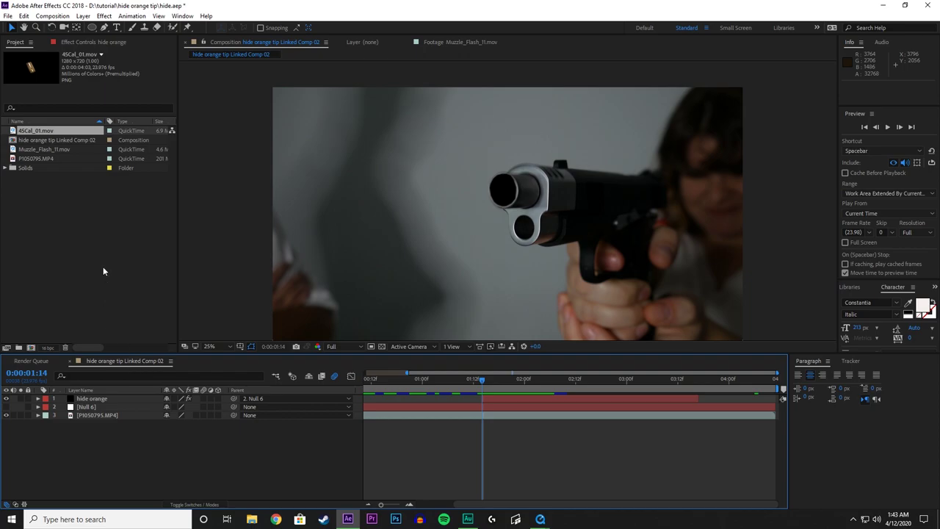
# Preview the Muzzle_Flash_11 and shell casing clips in their footage viewers.
pyautogui.click(540, 520)
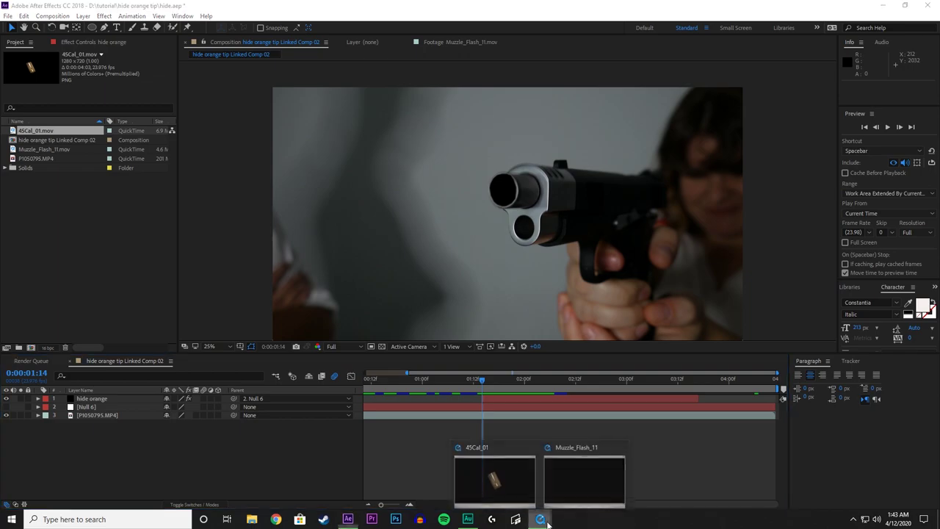
pyautogui.click(580, 489)
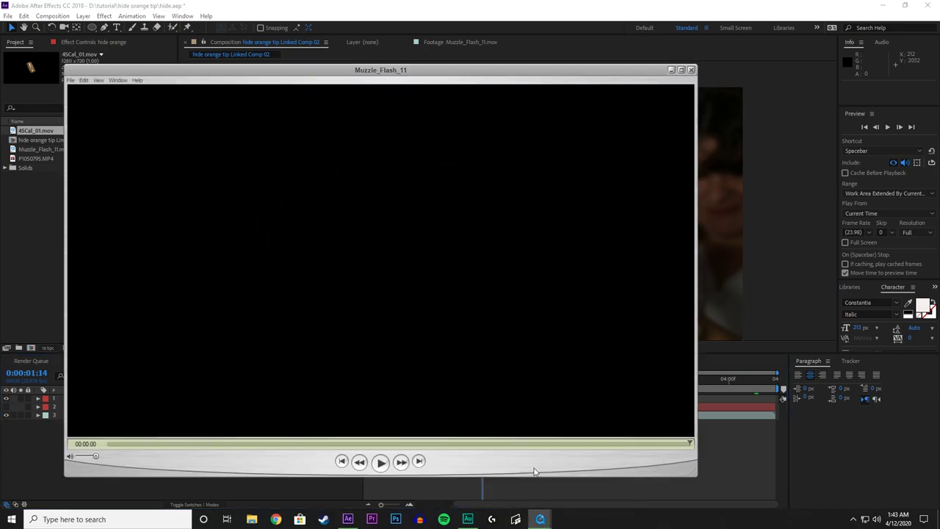
pyautogui.press('space')
pyautogui.moveTo(540, 519)
pyautogui.click(510, 487)
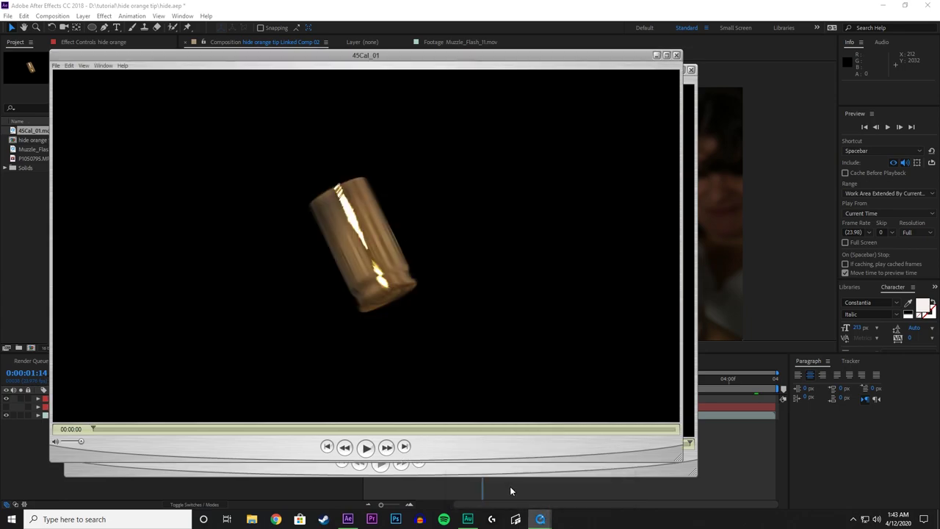
pyautogui.press('space')
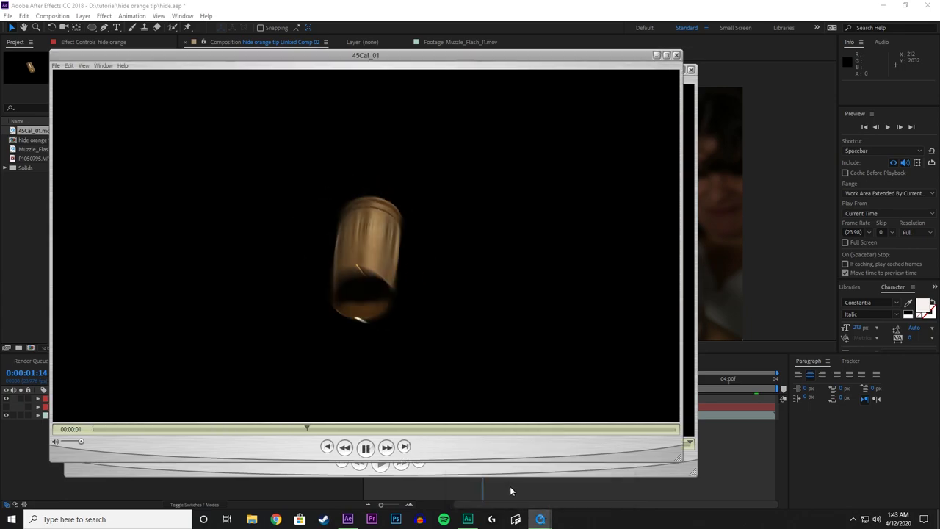
pyautogui.press('space')
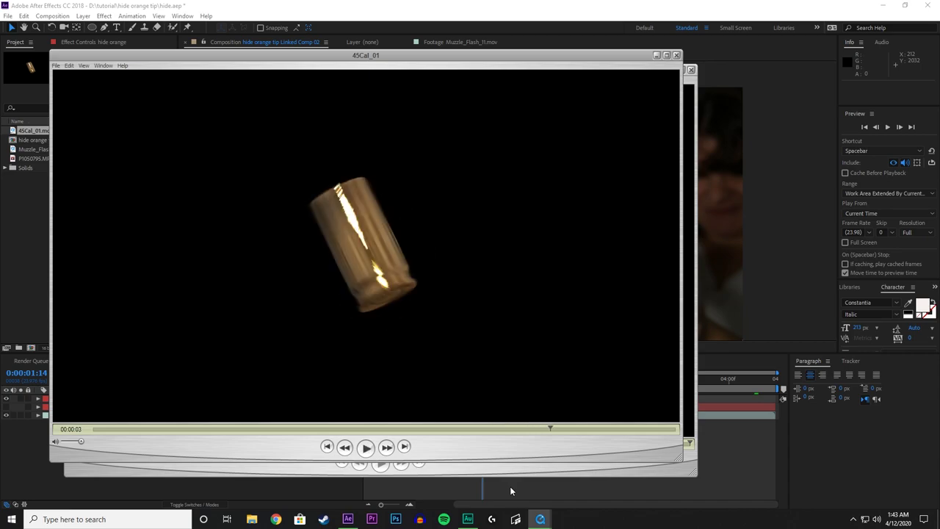
# Add Muzzle_Flash_11.mov to the gun composition, starting at the firing frame.
pyautogui.click(353, 9)
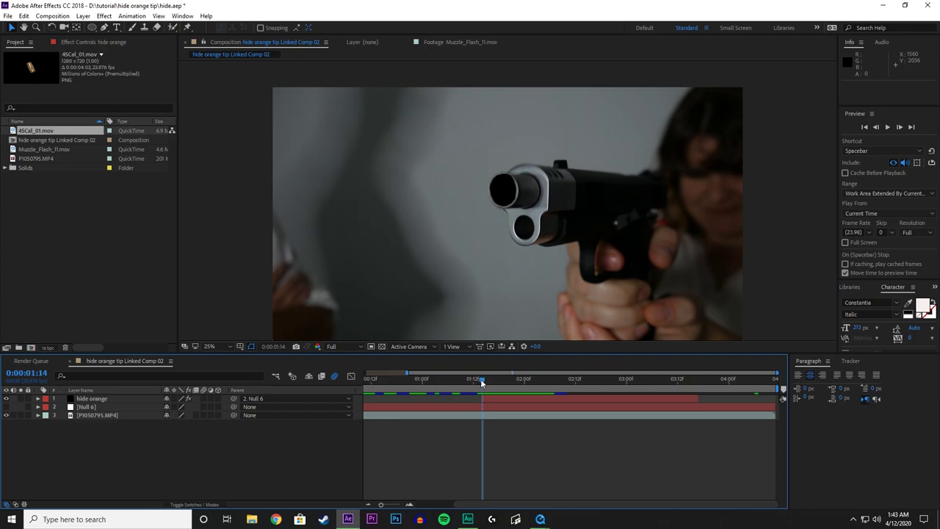
pyautogui.moveTo(480, 379)
pyautogui.mouseDown()
pyautogui.moveTo(470, 380)
pyautogui.moveTo(626, 382)
pyautogui.moveTo(482, 384)
pyautogui.mouseUp()
pyautogui.click(39, 150)
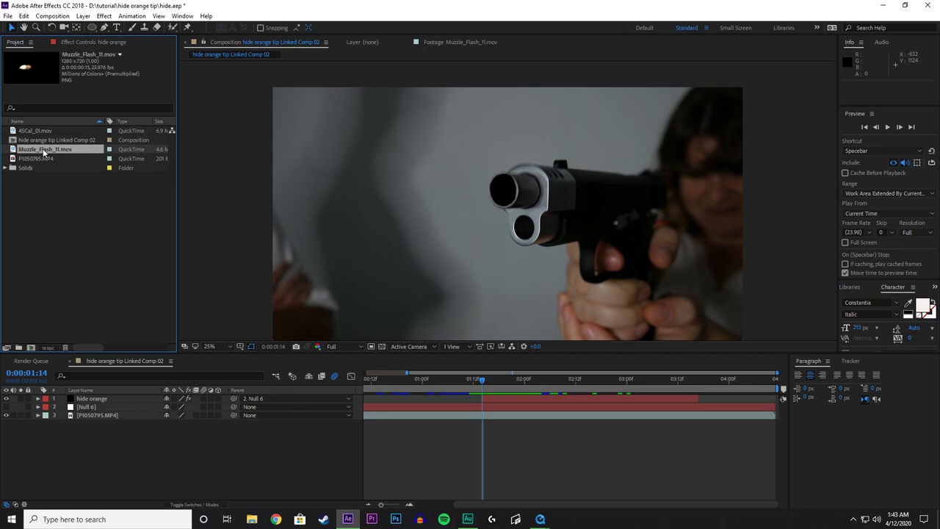
pyautogui.moveTo(44, 152); pyautogui.dragTo(507, 206)
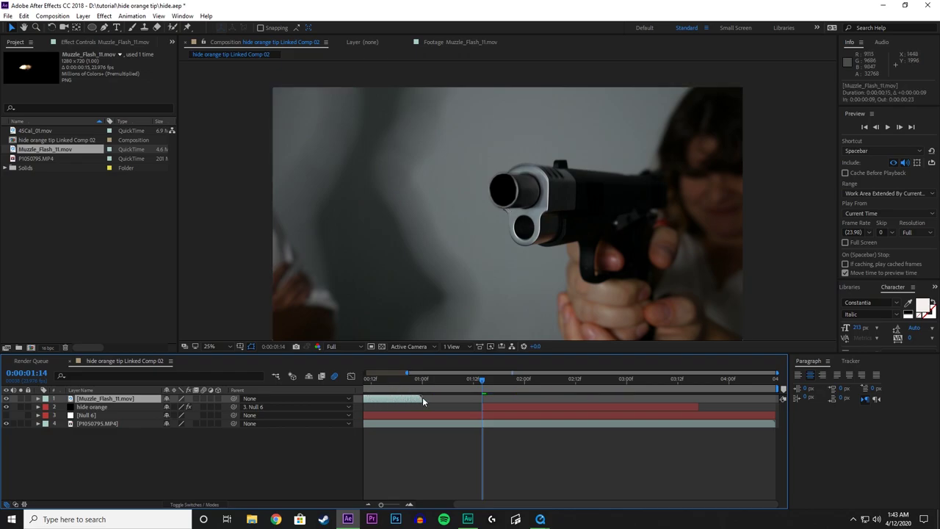
pyautogui.moveTo(422, 396); pyautogui.dragTo(534, 402)
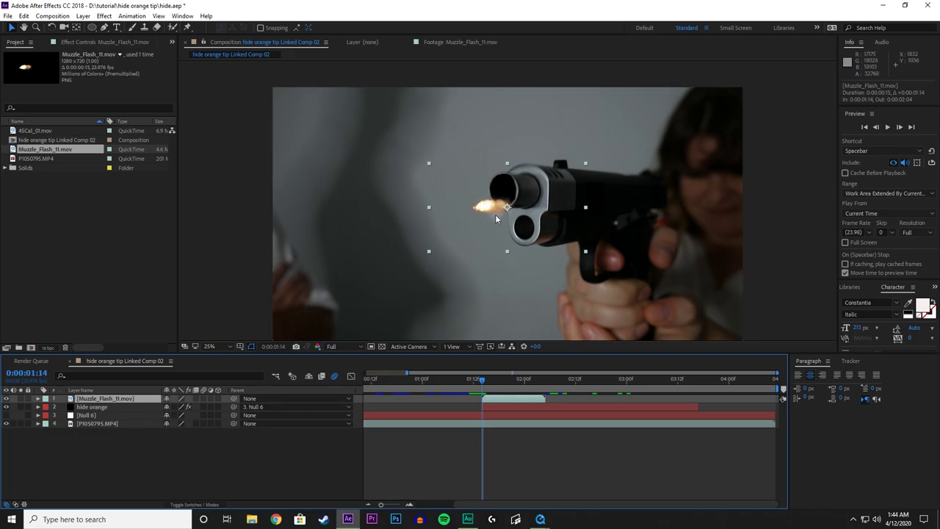
# Scale the muzzle flash up past 1040%, rotate it, and move it over the gun.
pyautogui.press('s')
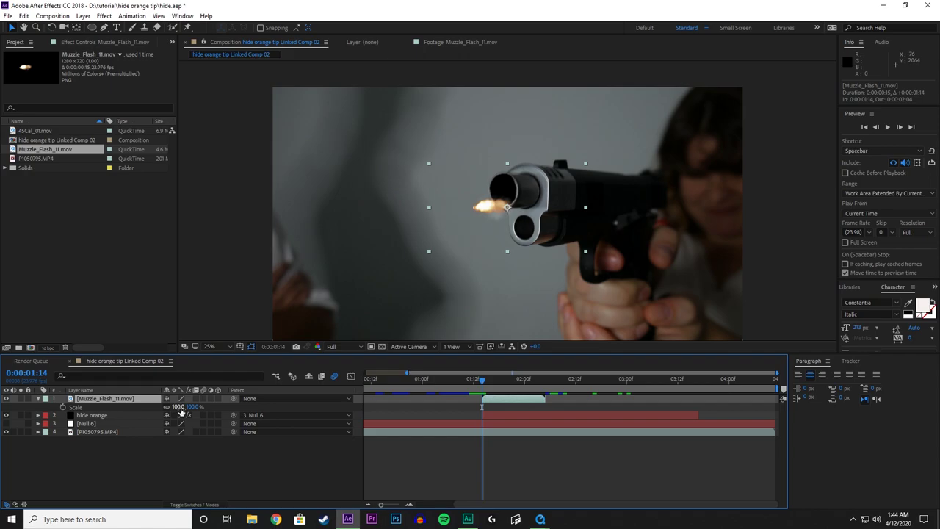
pyautogui.moveTo(178, 407); pyautogui.dragTo(237, 407)
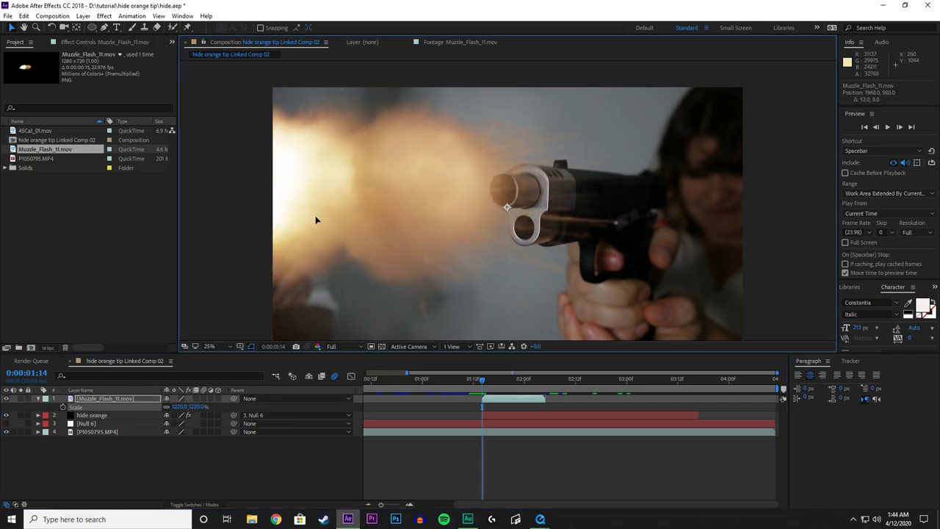
pyautogui.moveTo(315, 215); pyautogui.dragTo(485, 225)
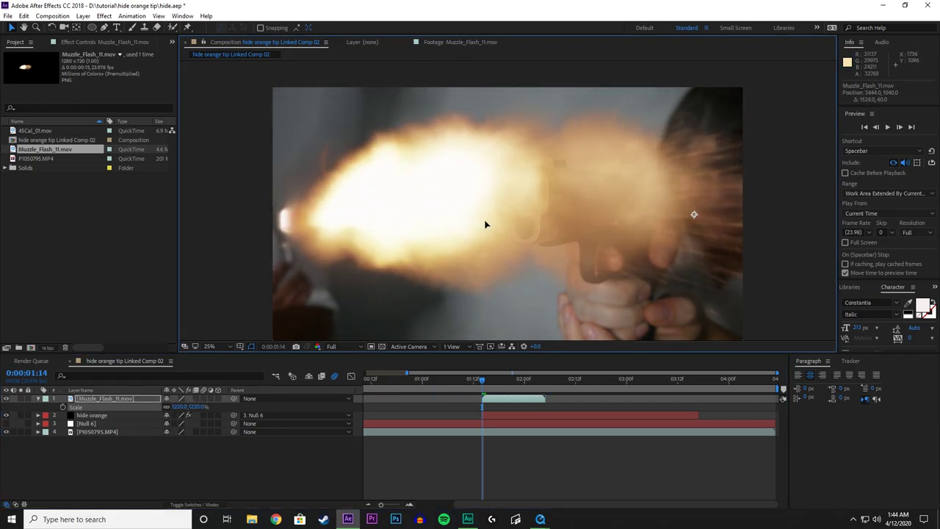
pyautogui.click(51, 28)
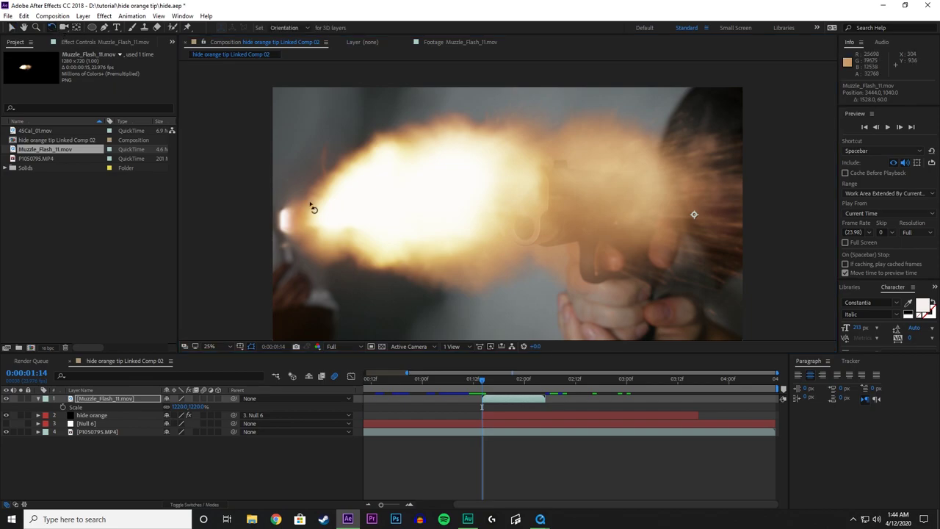
pyautogui.moveTo(311, 206); pyautogui.dragTo(775, 200)
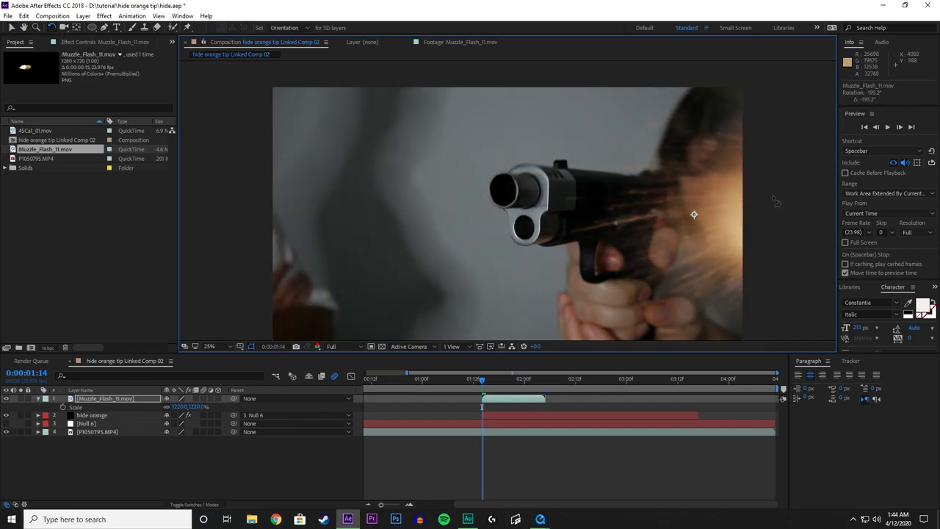
pyautogui.press('v')
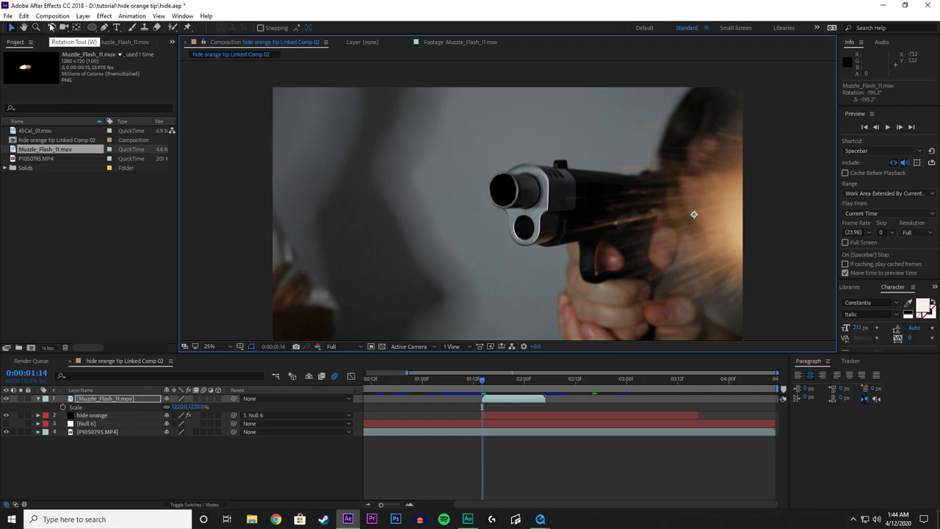
pyautogui.moveTo(701, 228); pyautogui.dragTo(84, 269)
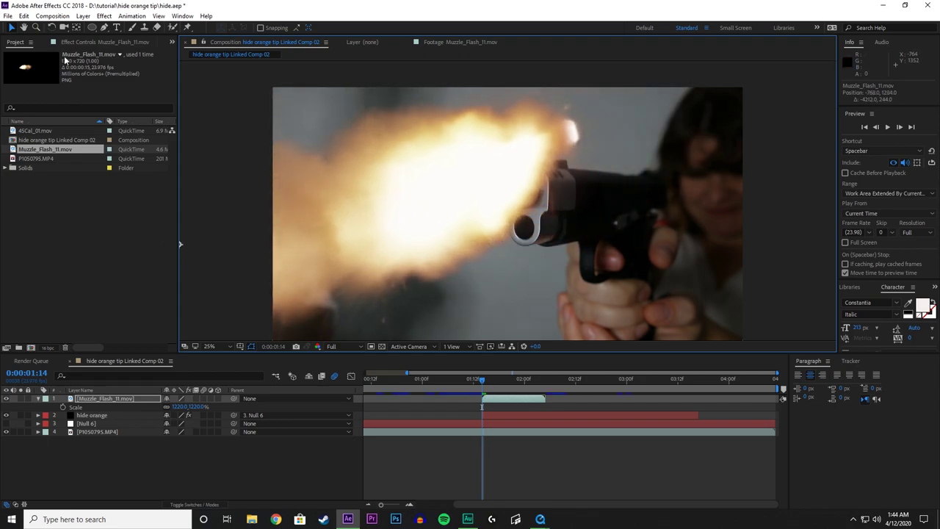
# Tilt the flash about 12 degrees, raise scale to 1500%, and place it at the barrel.
pyautogui.press('w')
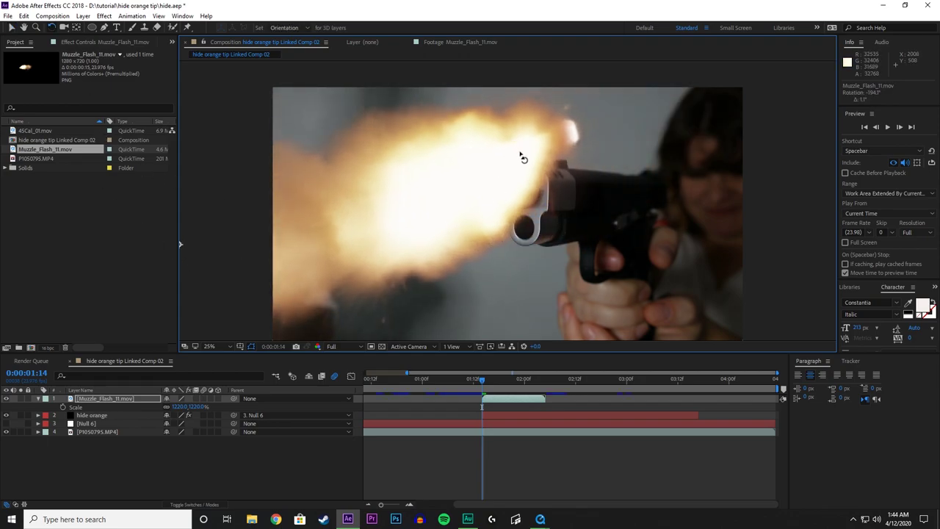
pyautogui.moveTo(519, 157); pyautogui.dragTo(542, 247)
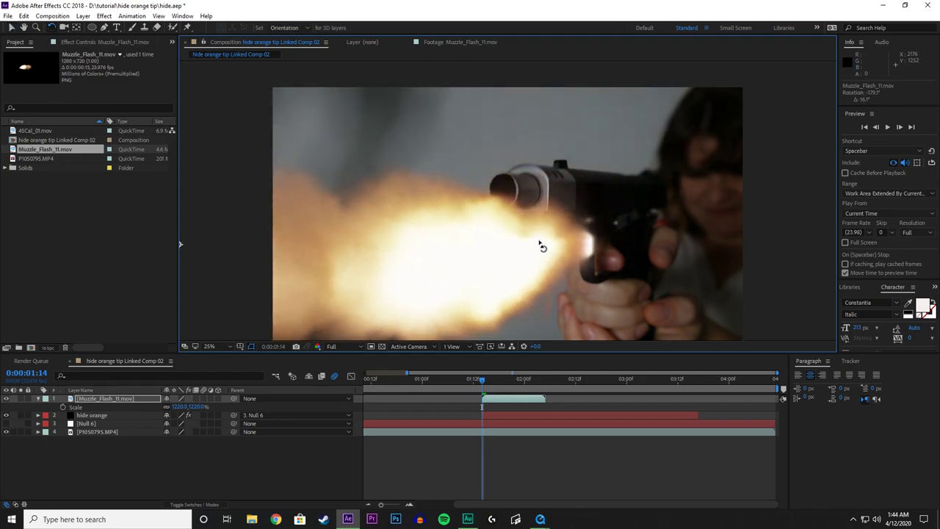
pyautogui.press('v')
pyautogui.moveTo(489, 289); pyautogui.dragTo(411, 235)
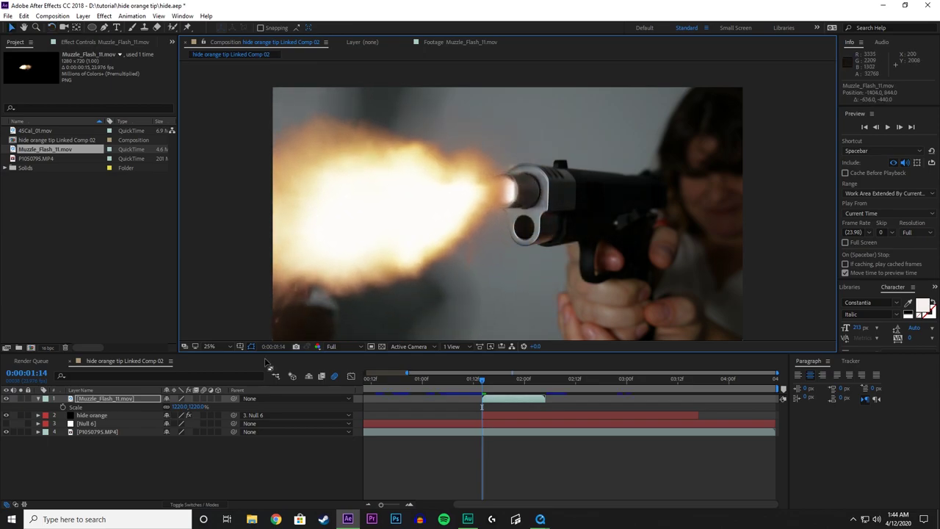
pyautogui.press('p')
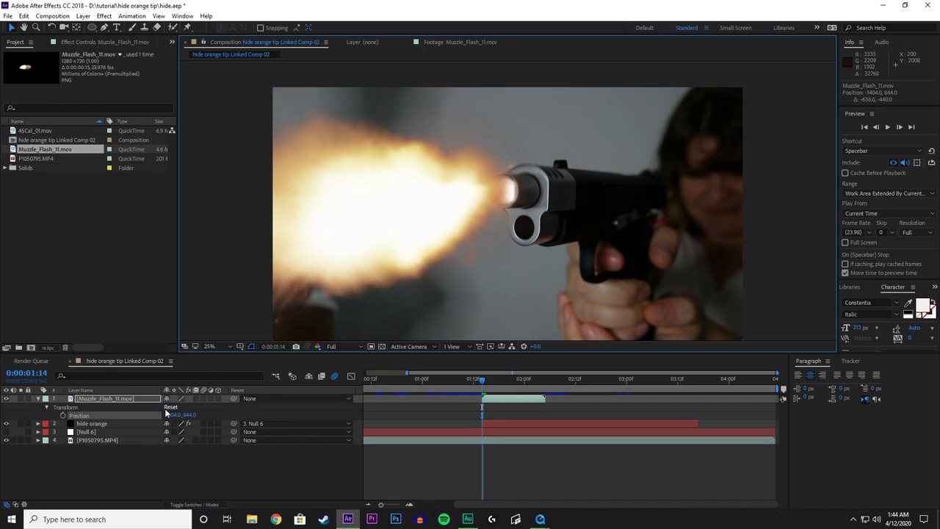
pyautogui.press('s')
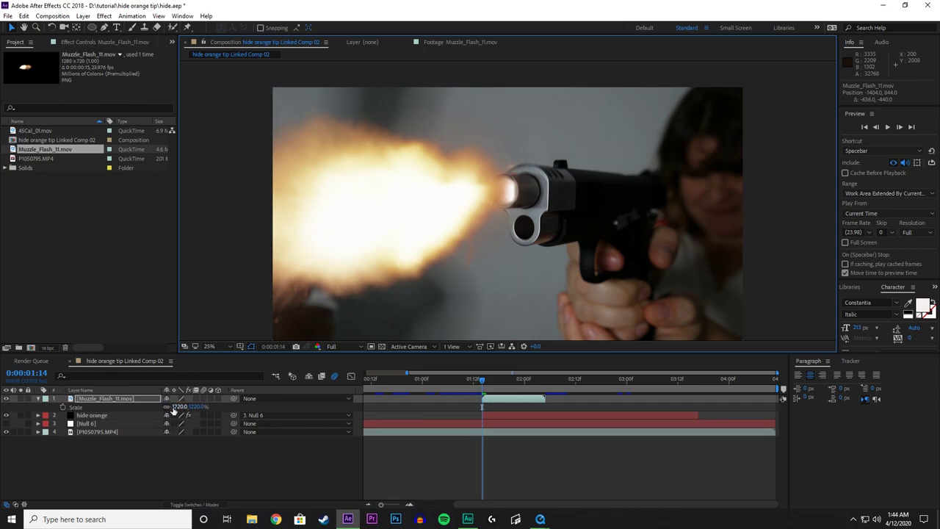
pyautogui.moveTo(176, 406); pyautogui.dragTo(189, 407)
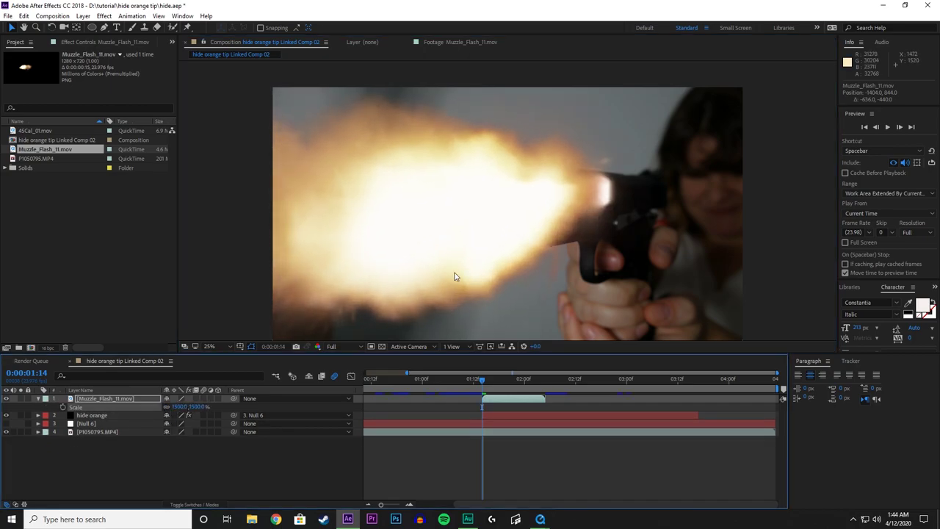
pyautogui.moveTo(454, 272); pyautogui.dragTo(385, 262)
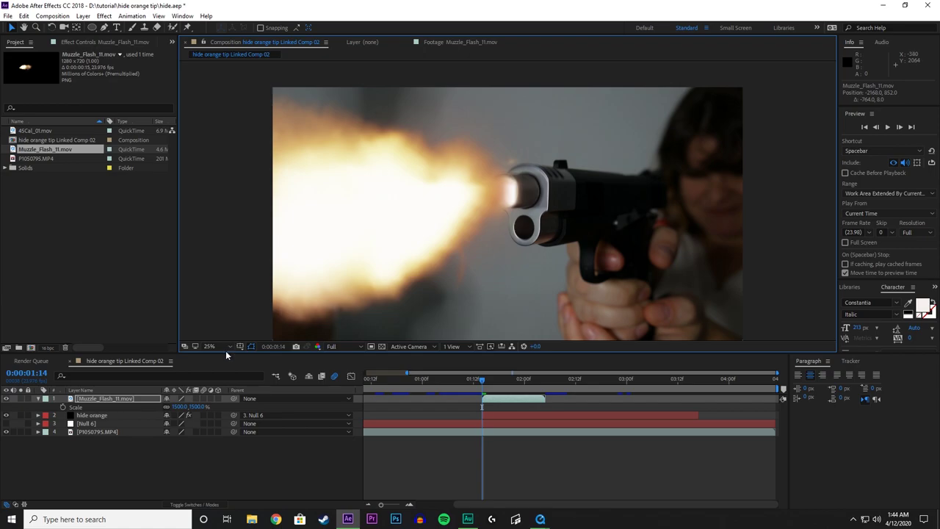
# Make the Muzzle_Flash_11.mov layer a 3D layer.
pyautogui.click(293, 378)
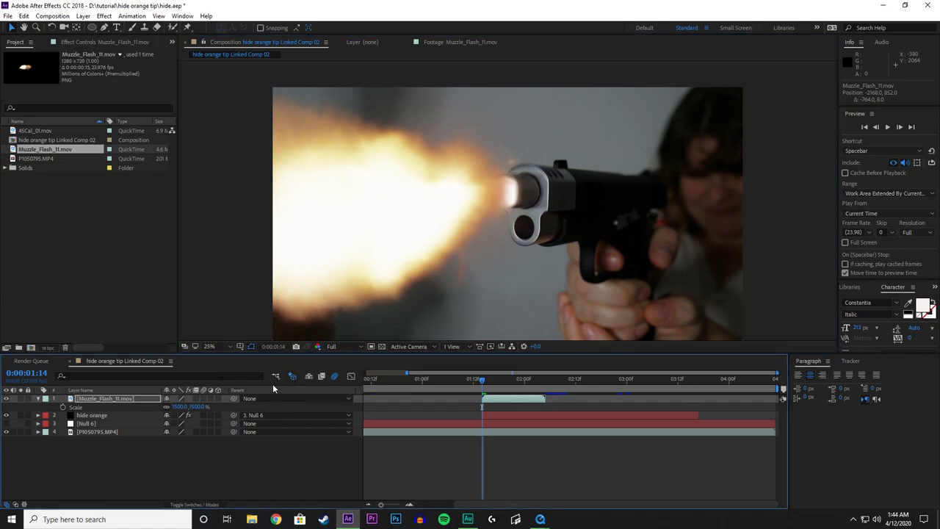
pyautogui.click(218, 398)
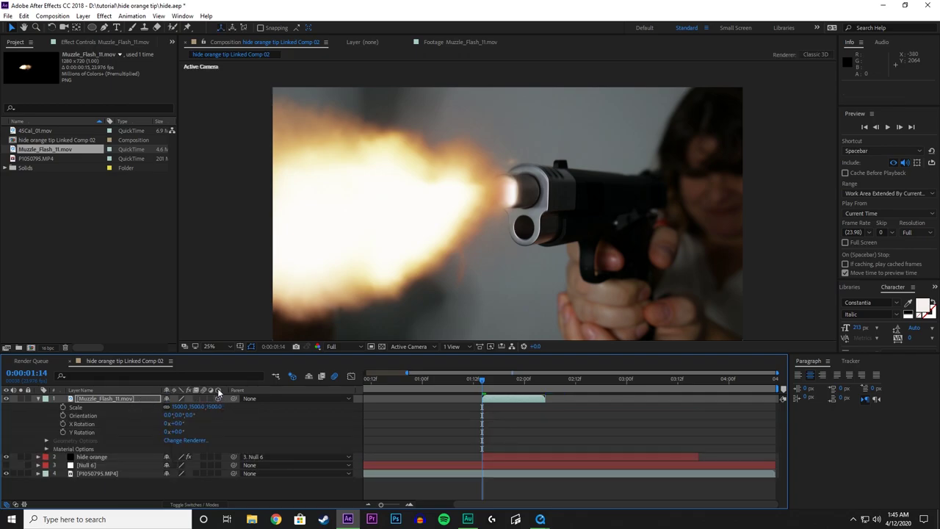
pyautogui.click(189, 505)
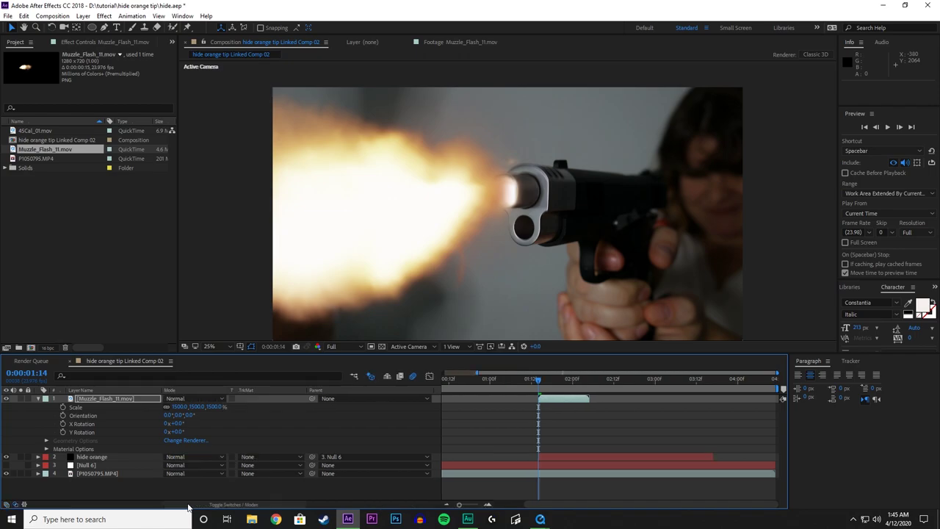
pyautogui.click(188, 505)
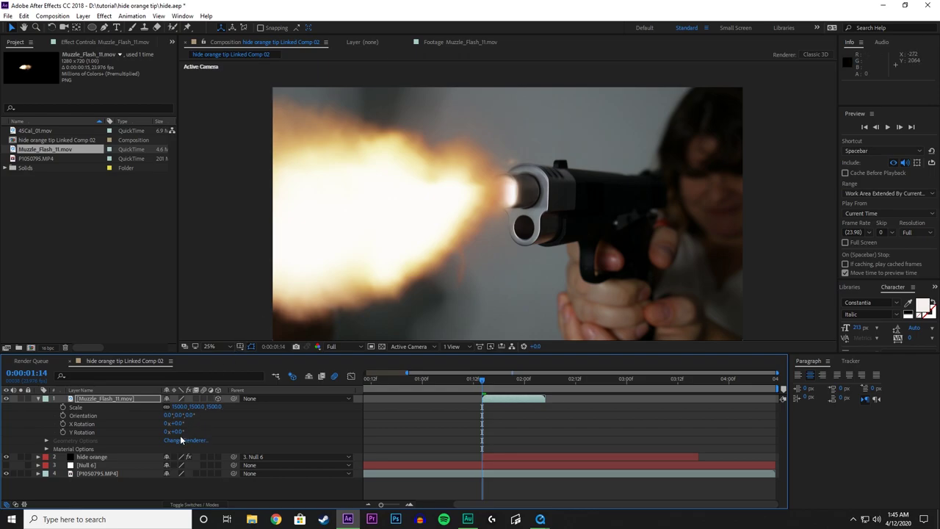
# Set the flash's Y Rotation to -40° and slide it right toward the muzzle.
pyautogui.moveTo(178, 432); pyautogui.dragTo(164, 432)
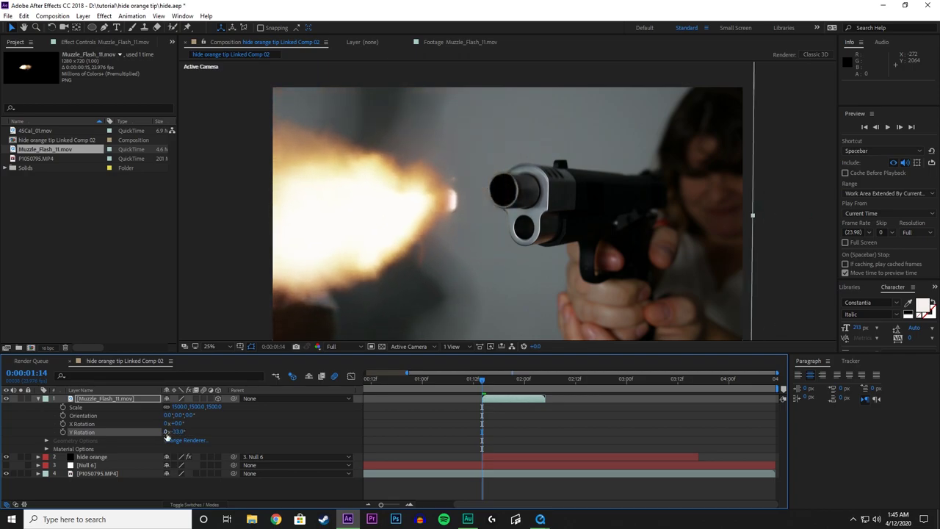
pyautogui.moveTo(325, 239); pyautogui.dragTo(393, 227)
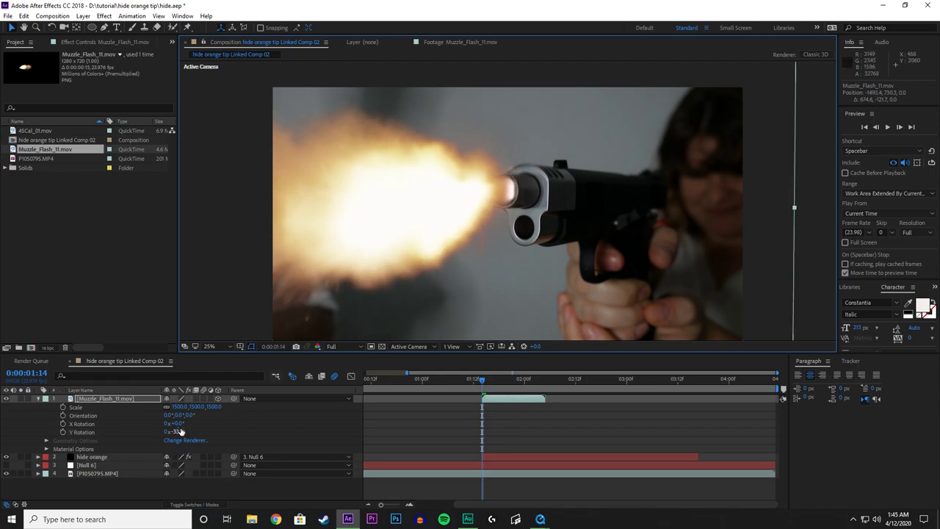
pyautogui.moveTo(180, 431); pyautogui.dragTo(151, 431)
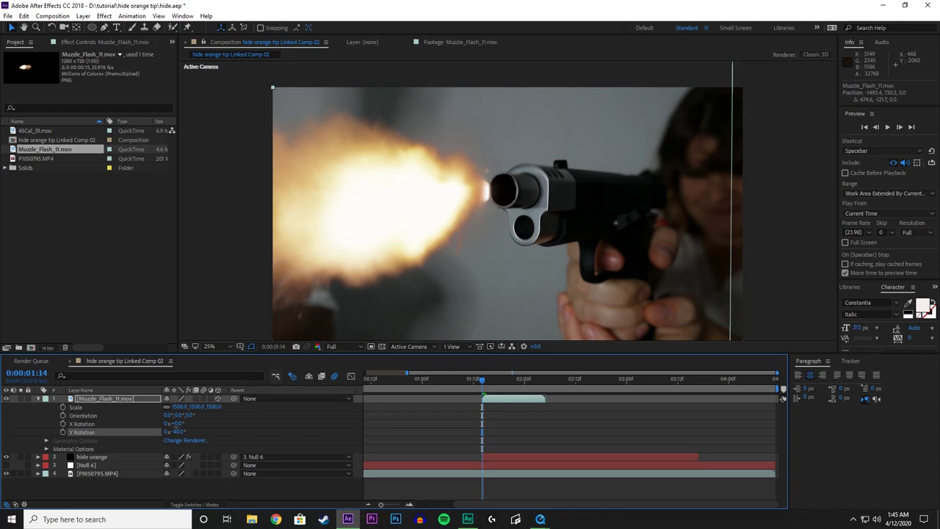
pyautogui.moveTo(374, 231); pyautogui.dragTo(402, 232)
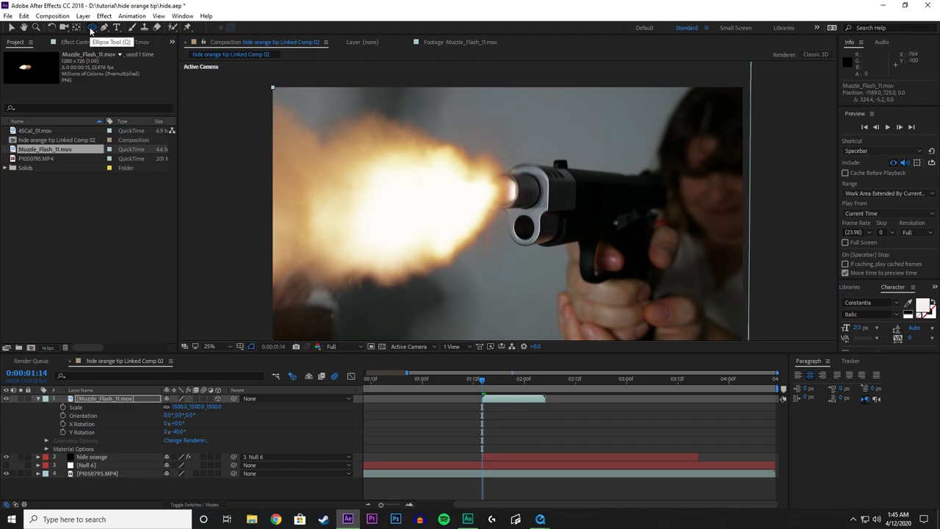
# Draw a rectangle mask over the muzzle flash with the view zoomed out.
pyautogui.moveTo(91, 30); pyautogui.dragTo(129, 27)
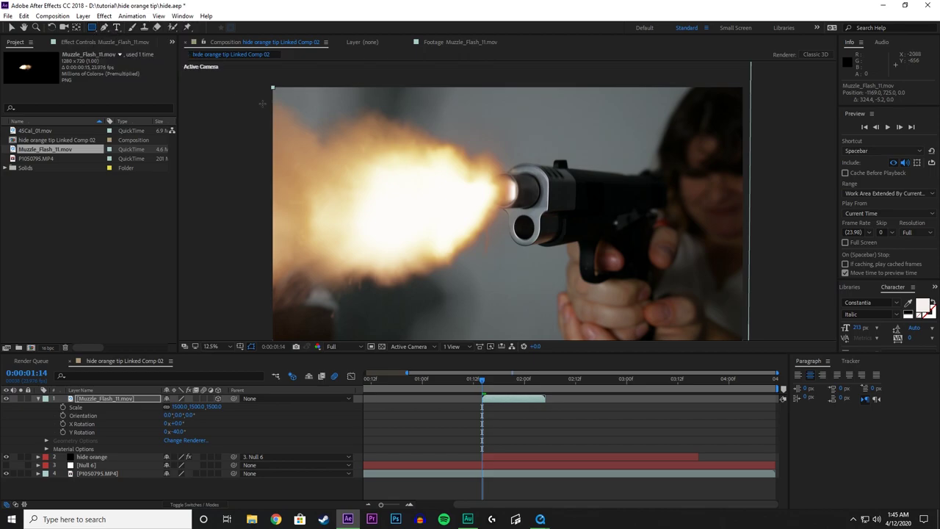
pyautogui.press(',')
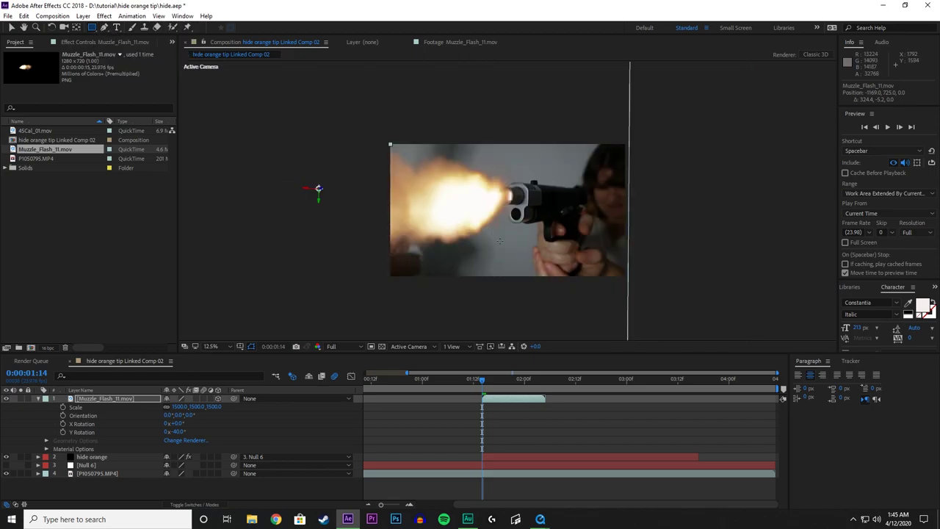
pyautogui.moveTo(499, 240); pyautogui.dragTo(291, 113)
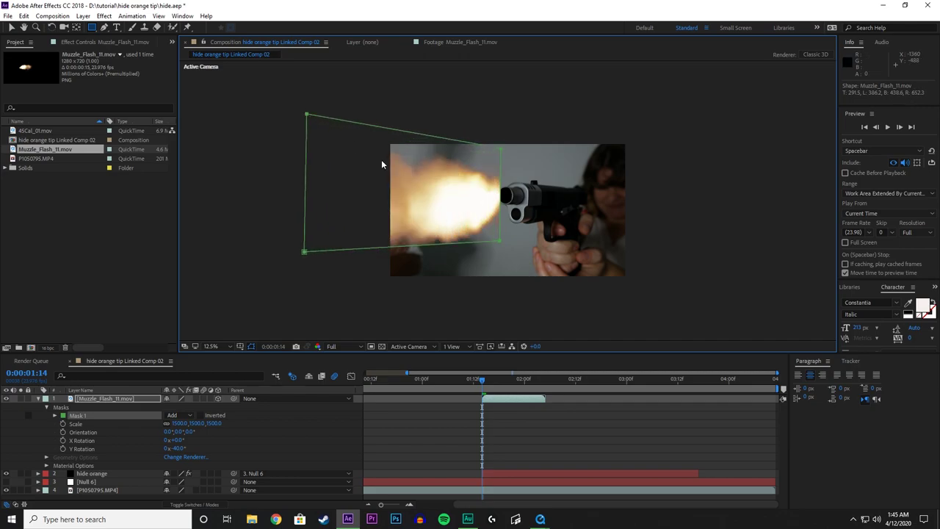
pyautogui.hotkey('ctrl', 'z')
pyautogui.moveTo(504, 264); pyautogui.dragTo(345, 123)
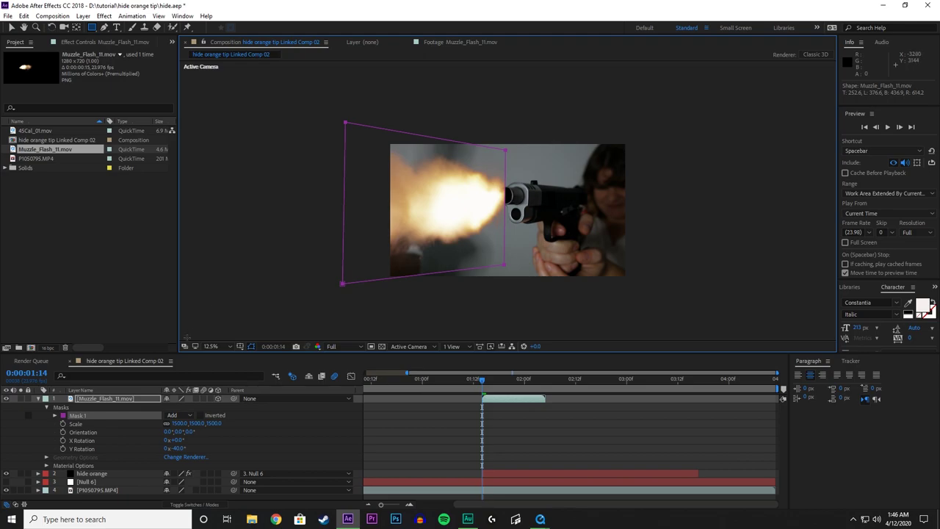
# Feather the mask to 14 px and nudge the flash slightly right.
pyautogui.click(54, 416)
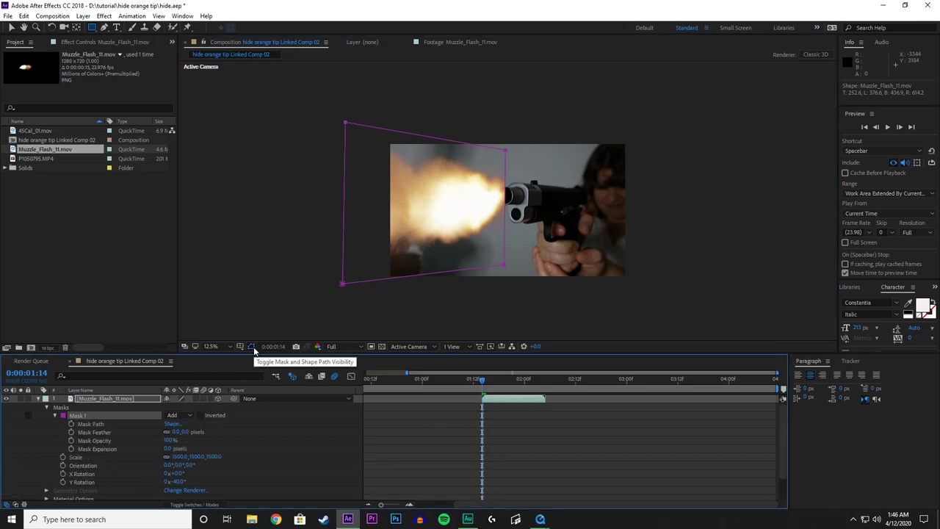
pyautogui.click(251, 346)
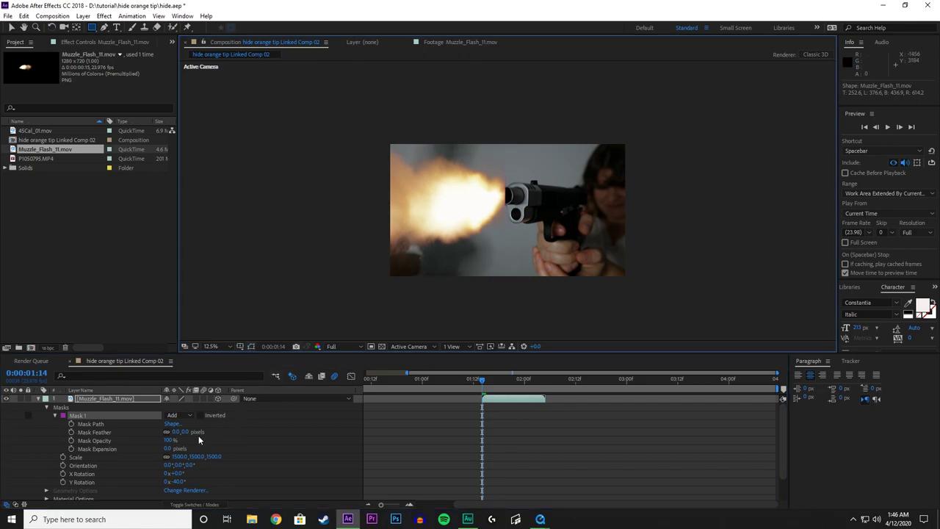
pyautogui.moveTo(189, 432); pyautogui.dragTo(193, 432)
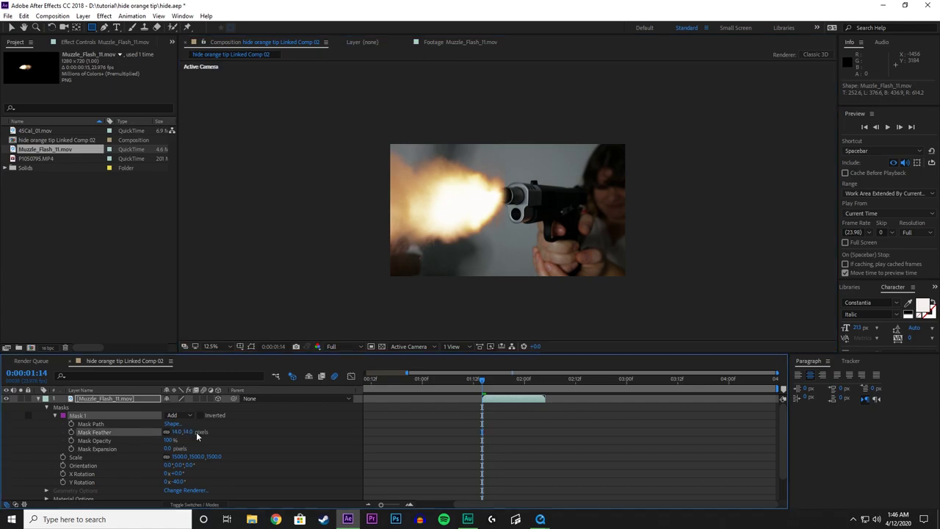
pyautogui.scroll(1, 494, 216)
pyautogui.press('v')
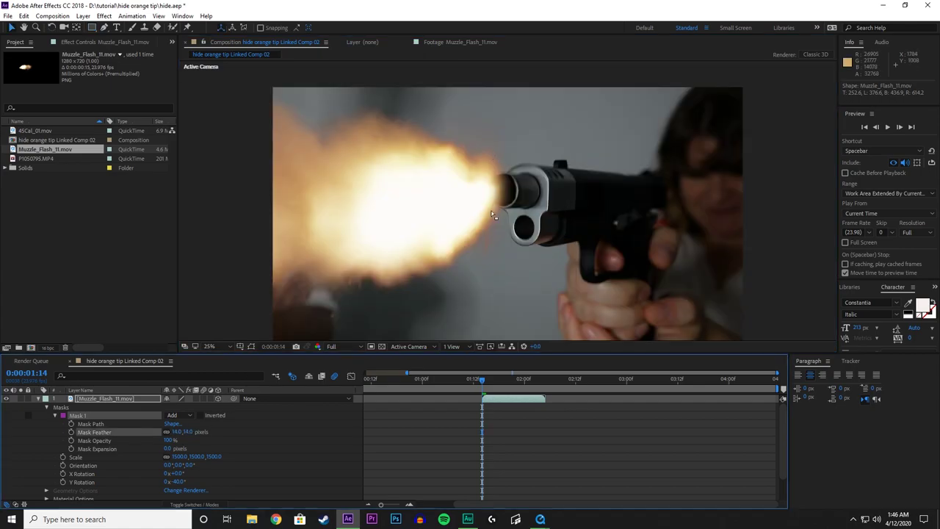
pyautogui.moveTo(397, 210); pyautogui.dragTo(410, 211)
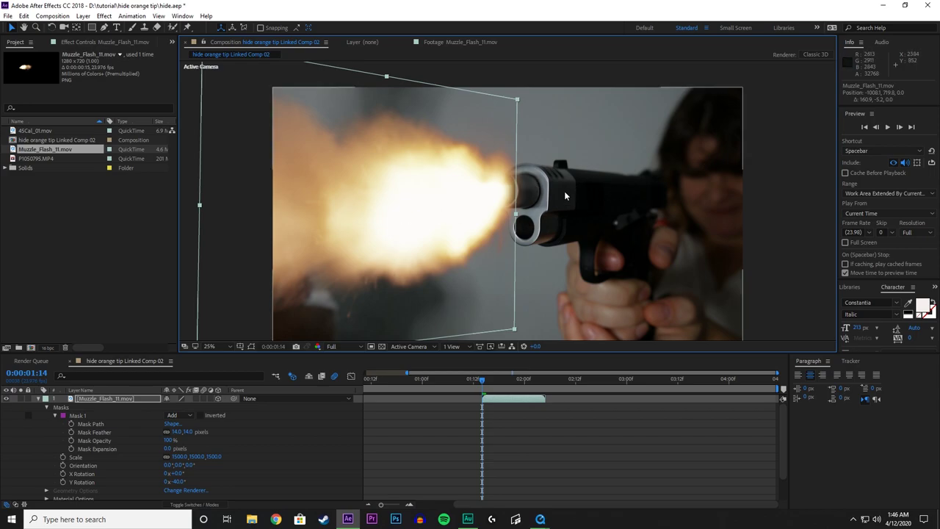
pyautogui.click(39, 399)
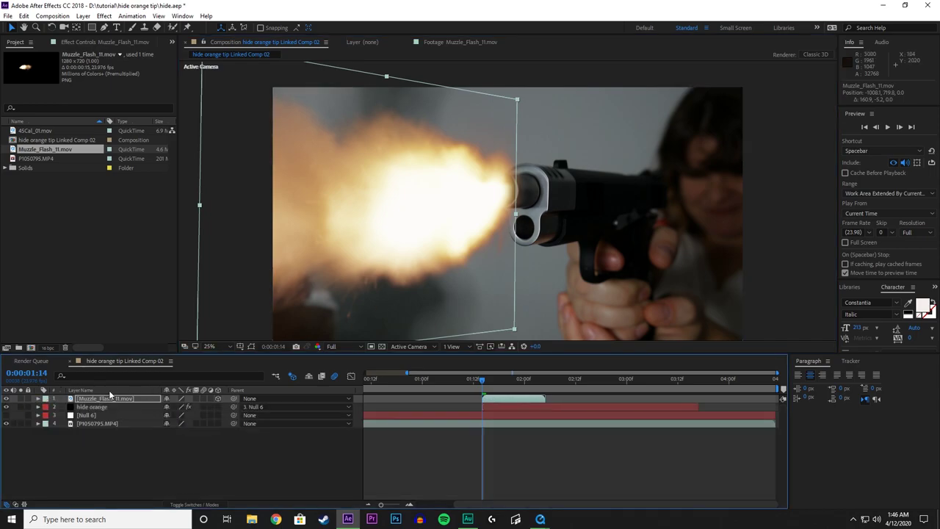
# Set the muzzle flash layer's blending mode to Add and realign it at the muzzle.
pyautogui.click(188, 505)
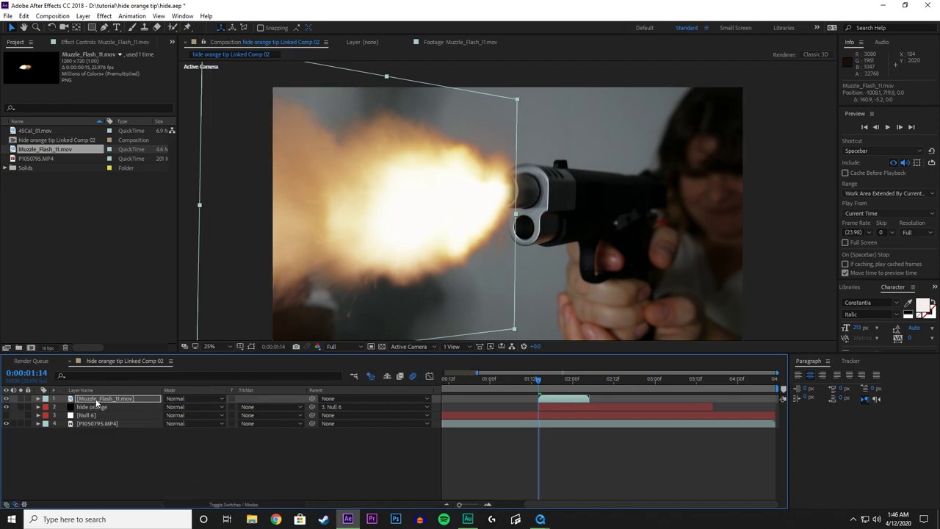
pyautogui.click(182, 401)
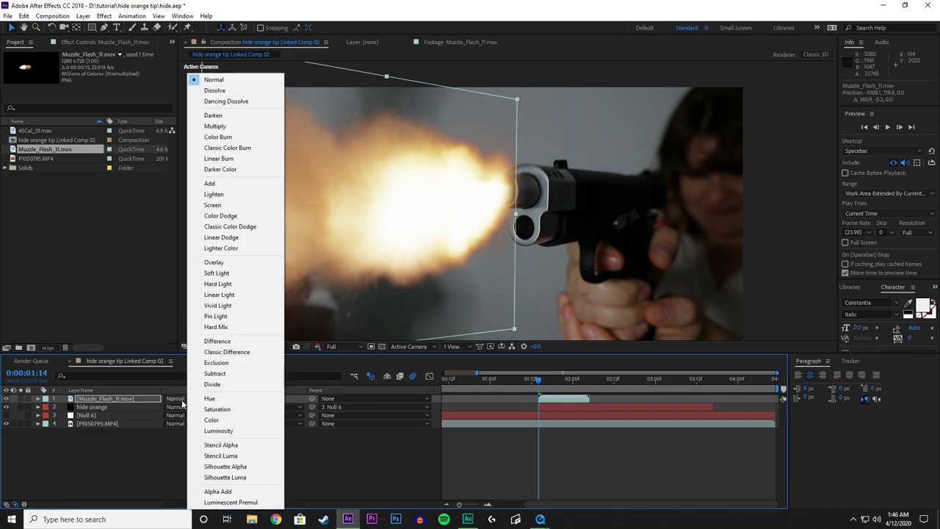
pyautogui.click(239, 184)
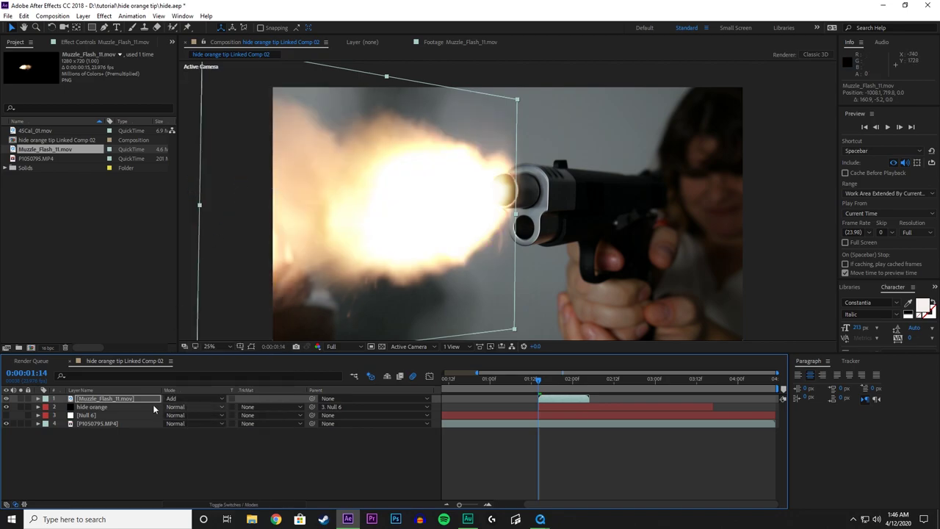
pyautogui.click(216, 504)
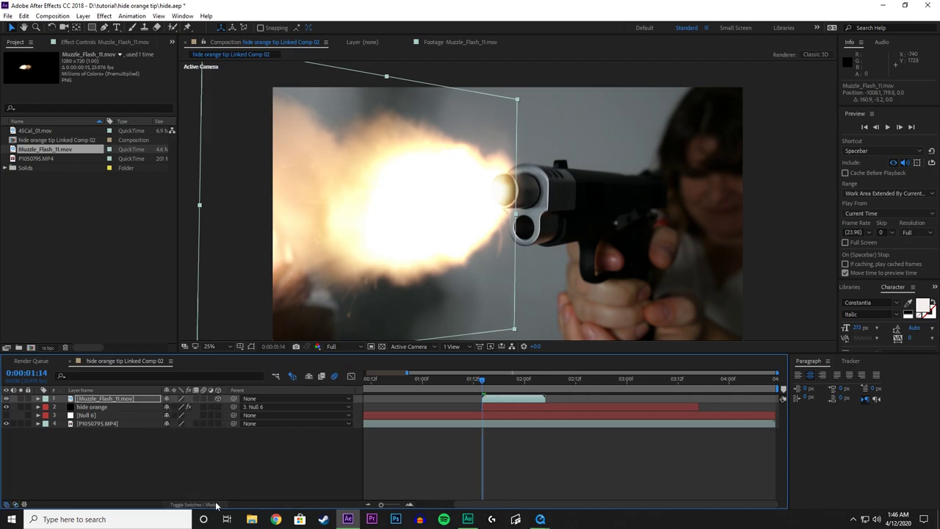
pyautogui.click(216, 504)
pyautogui.click(216, 505)
pyautogui.click(216, 504)
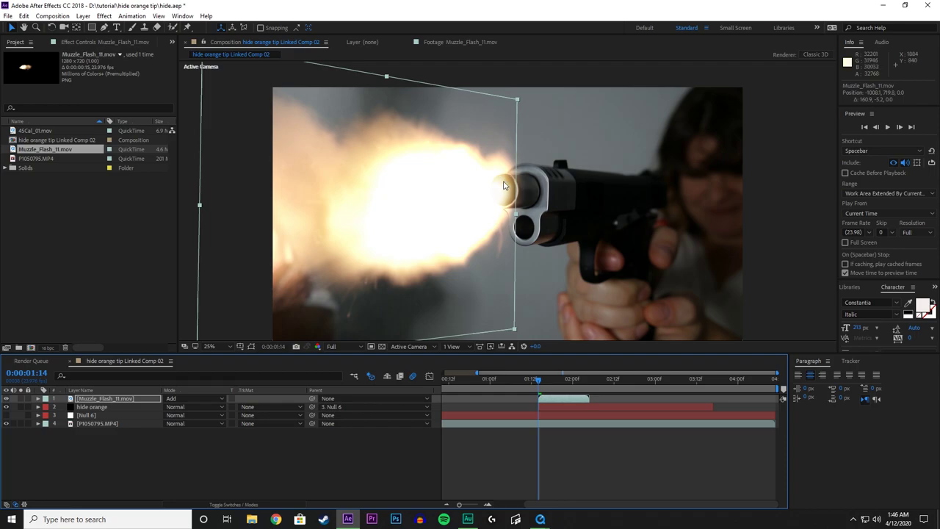
pyautogui.moveTo(504, 193); pyautogui.dragTo(487, 197)
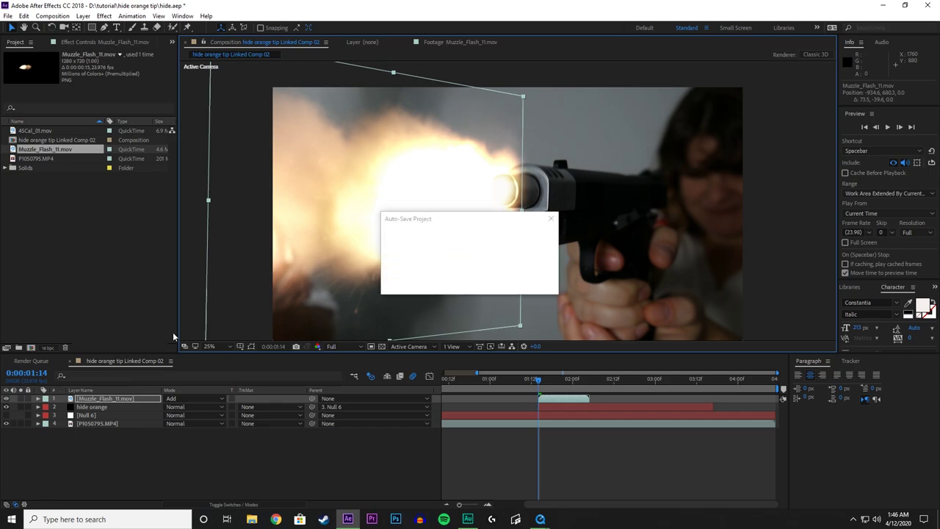
pyautogui.click(100, 401)
pyautogui.hotkey('ctrl', '[')
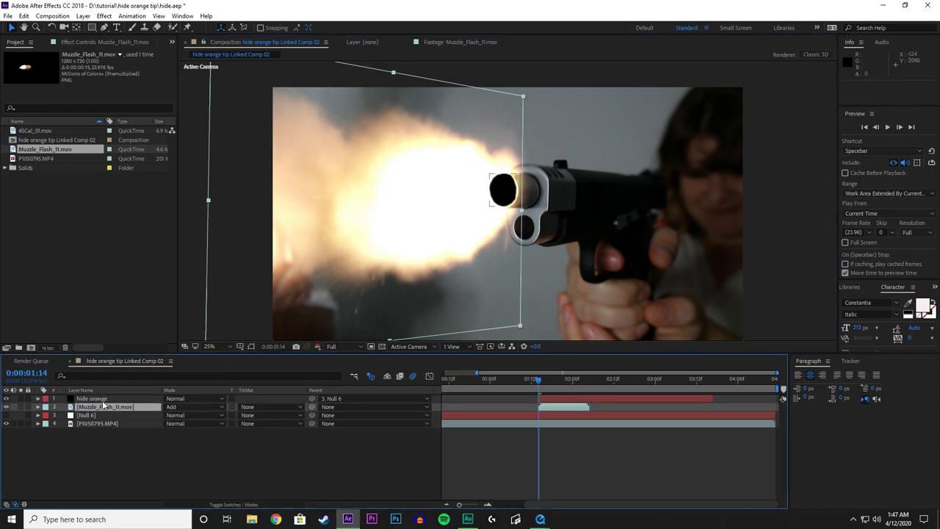
pyautogui.moveTo(100, 407); pyautogui.dragTo(97, 400)
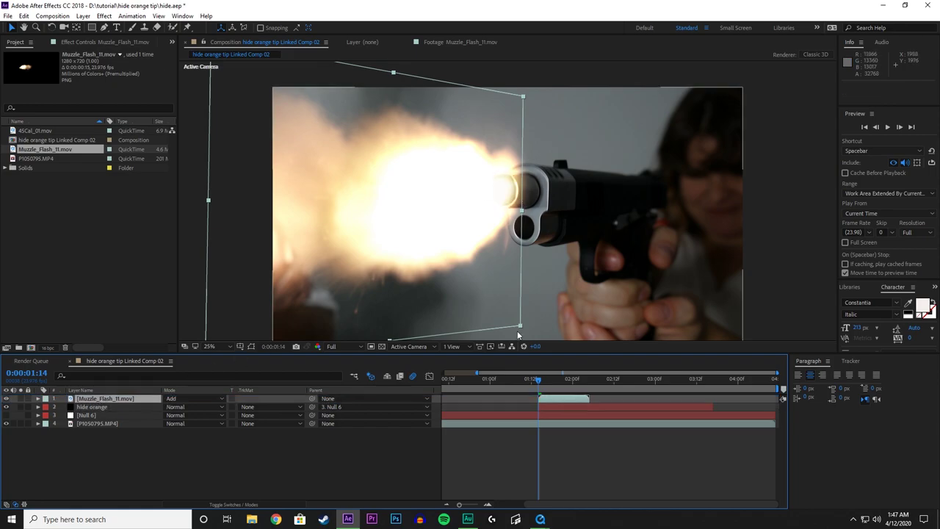
pyautogui.moveTo(537, 380)
pyautogui.mouseDown()
pyautogui.moveTo(548, 382)
pyautogui.moveTo(539, 385)
pyautogui.mouseUp()
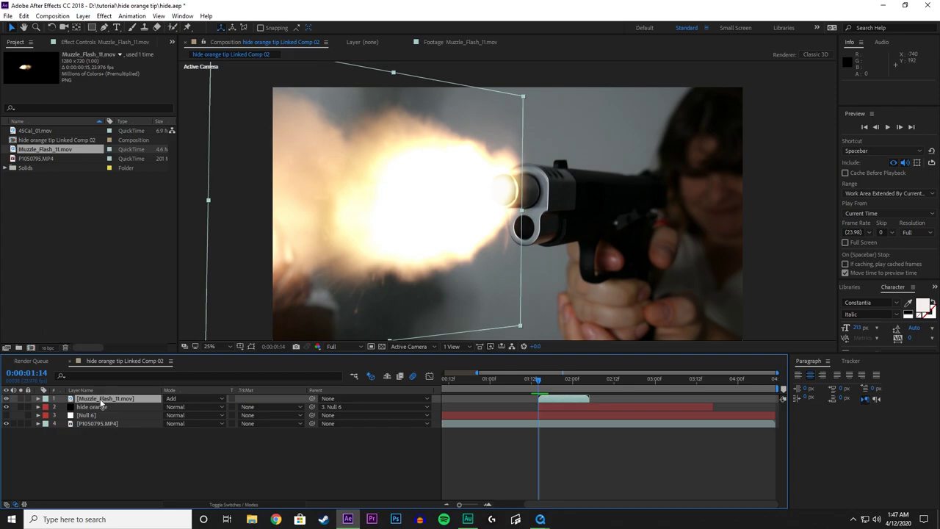
# Create a full-comp 3840×2160 solid in pale yellow sampled from the muzzle flash.
pyautogui.click(83, 16)
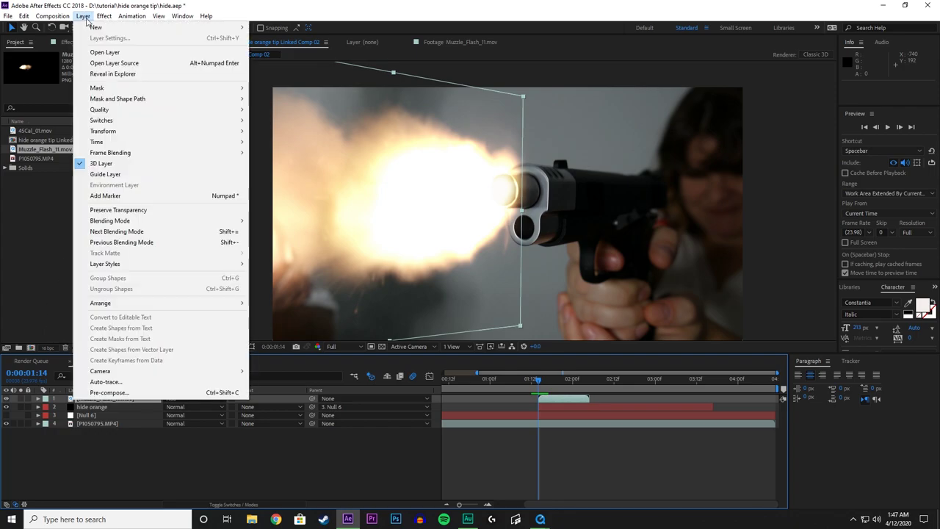
pyautogui.moveTo(94, 28)
pyautogui.click(278, 37)
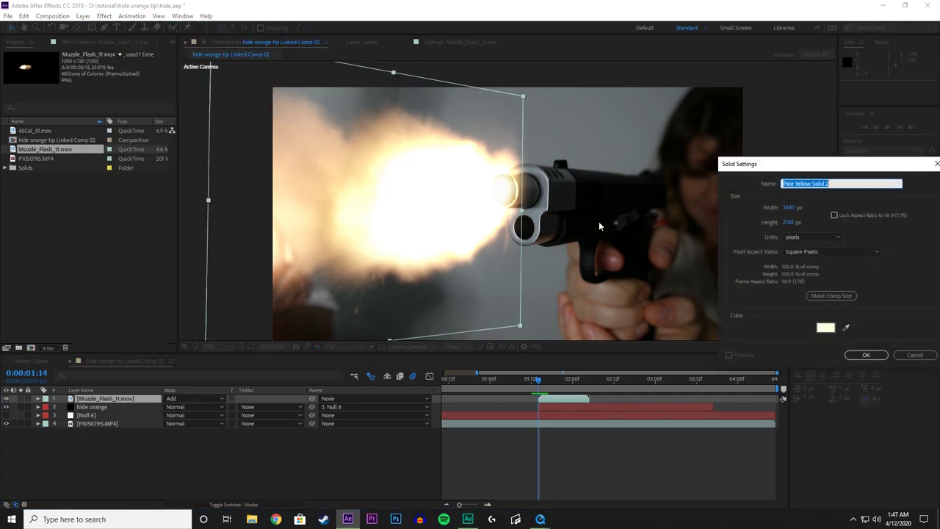
pyautogui.click(848, 327)
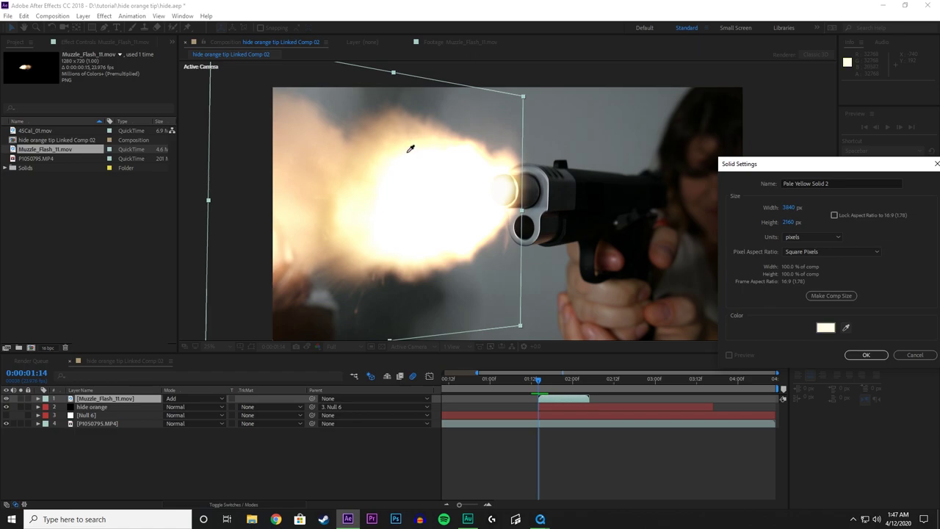
pyautogui.click(392, 158)
pyautogui.click(866, 354)
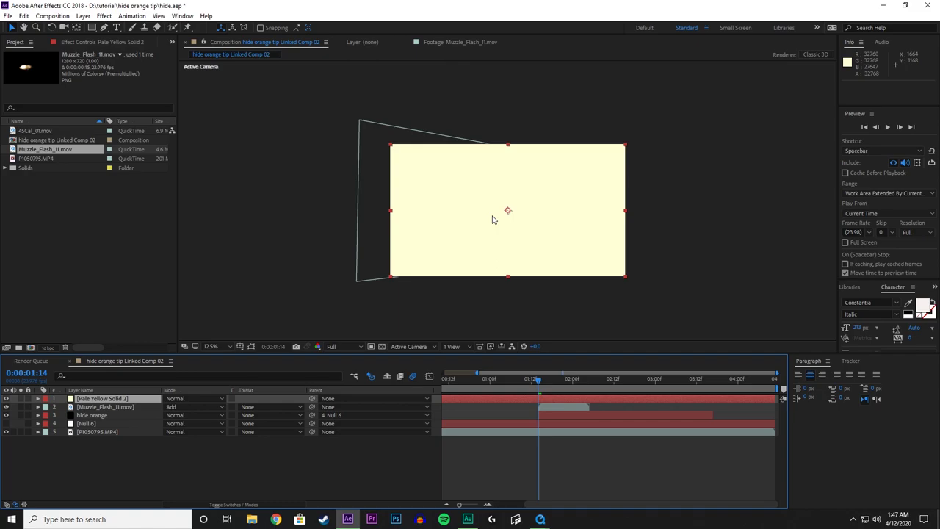
# Trim Pale Yellow Solid 2 to begin and end at the current frame.
pyautogui.click(6, 399)
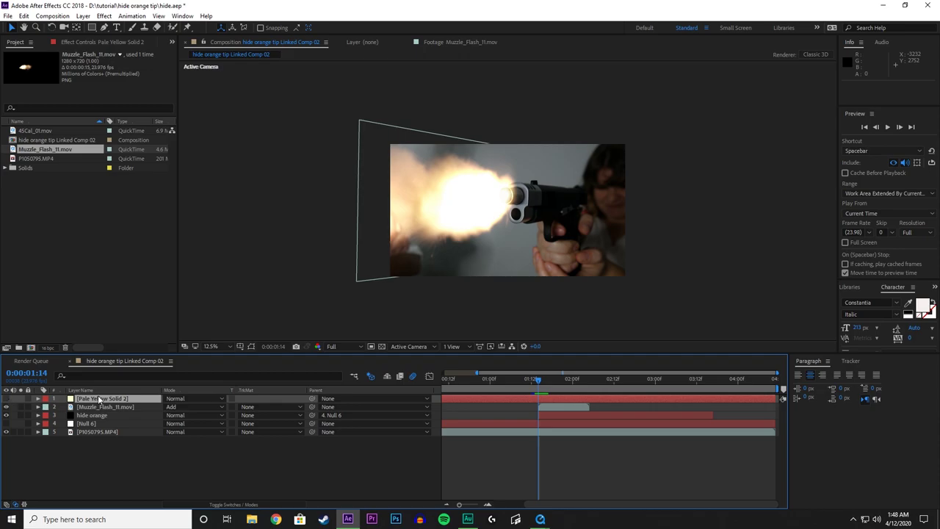
pyautogui.click(5, 398)
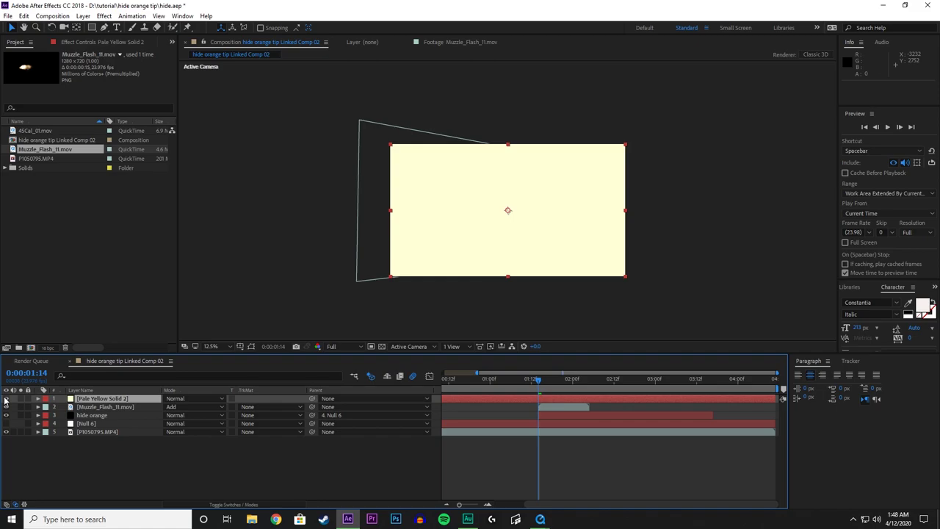
pyautogui.hotkey('alt', '[')
pyautogui.hotkey('alt', ']')
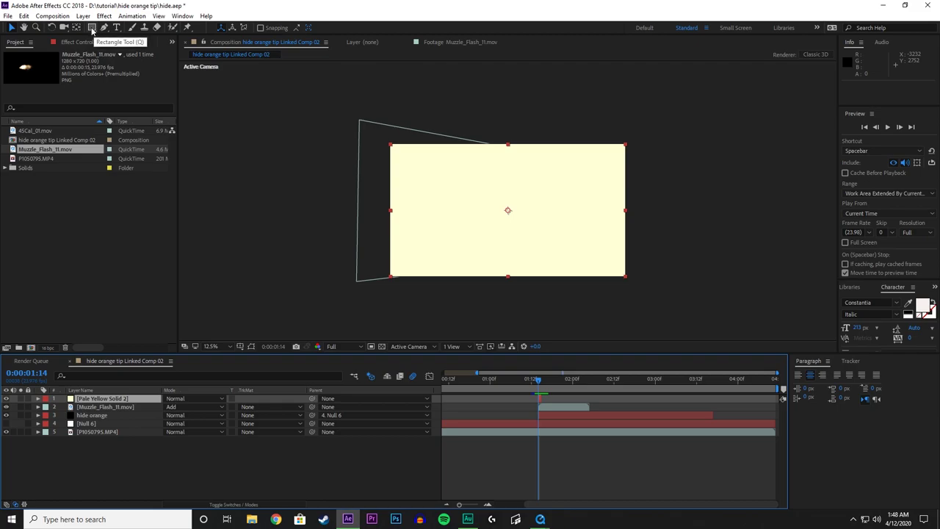
# Draw an elliptical mask on the solid, then move it left and enlarge it.
pyautogui.click(92, 28)
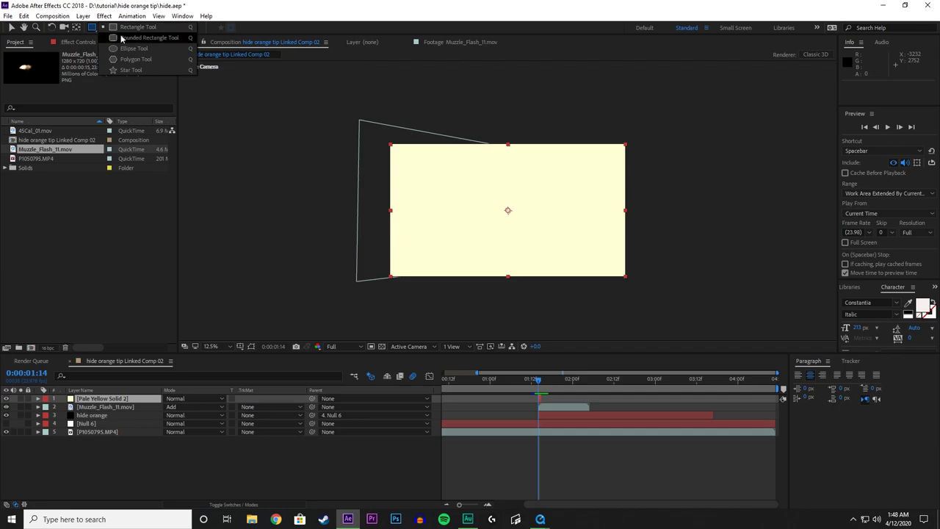
pyautogui.click(152, 49)
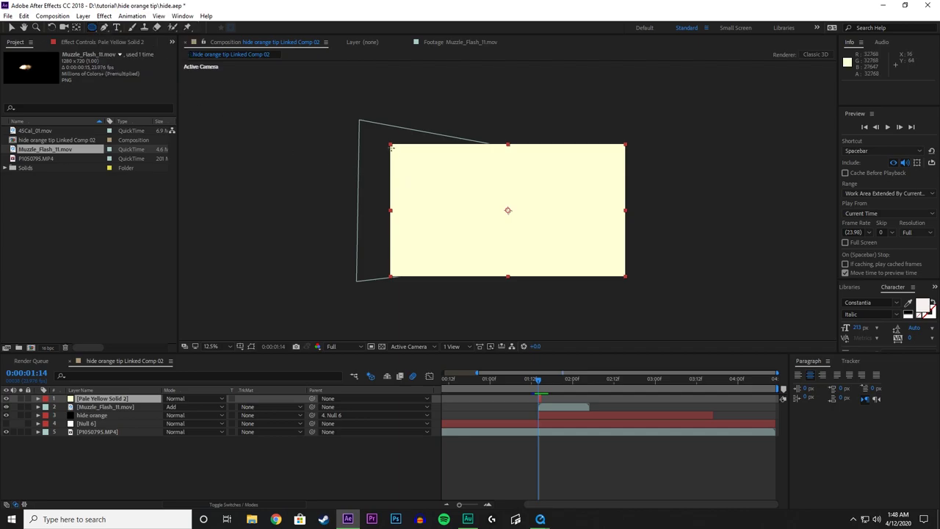
pyautogui.moveTo(380, 135); pyautogui.dragTo(576, 289)
pyautogui.press('v')
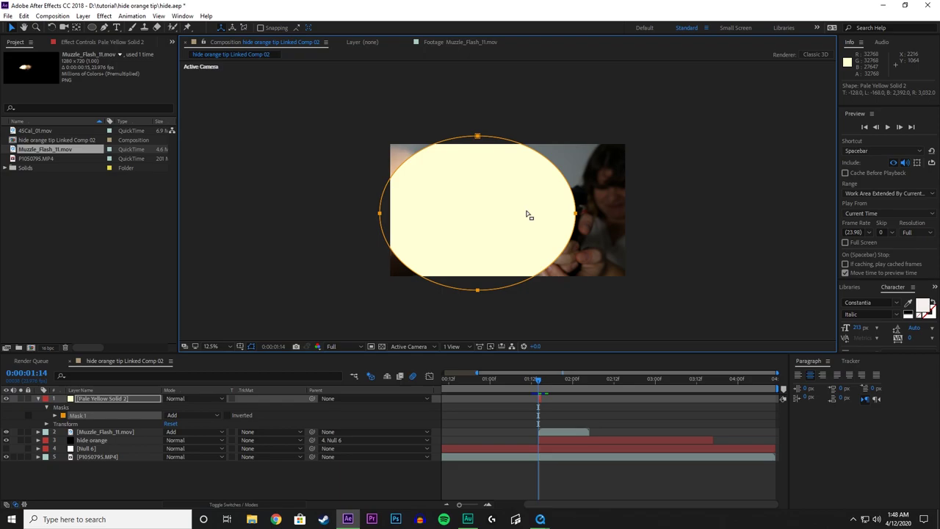
pyautogui.click(520, 215)
pyautogui.moveTo(520, 214)
pyautogui.mouseDown()
pyautogui.moveTo(500, 213)
pyautogui.moveTo(512, 223)
pyautogui.mouseUp()
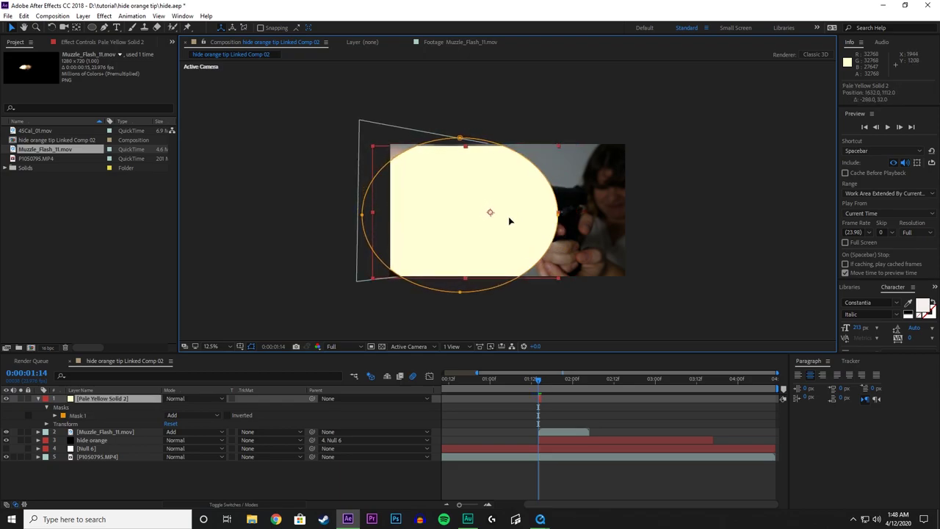
pyautogui.moveTo(558, 147); pyautogui.dragTo(561, 142)
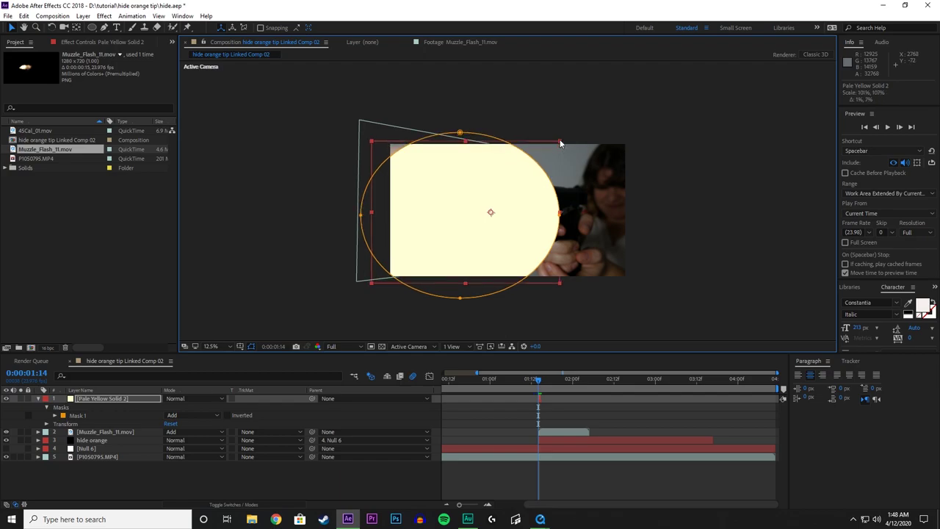
# Feather Mask 1 to 3060 px and widen the pale yellow solid.
pyautogui.click(56, 416)
pyautogui.click(57, 417)
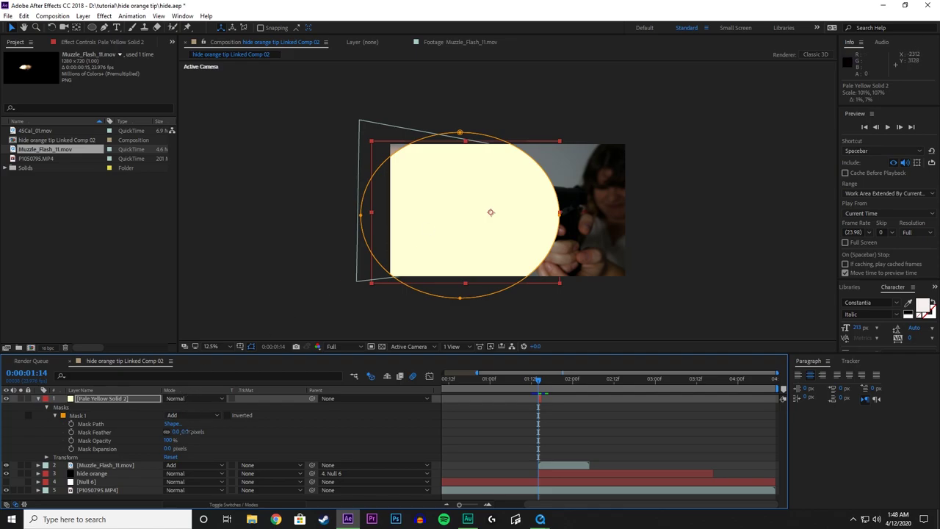
pyautogui.moveTo(186, 434); pyautogui.dragTo(332, 433)
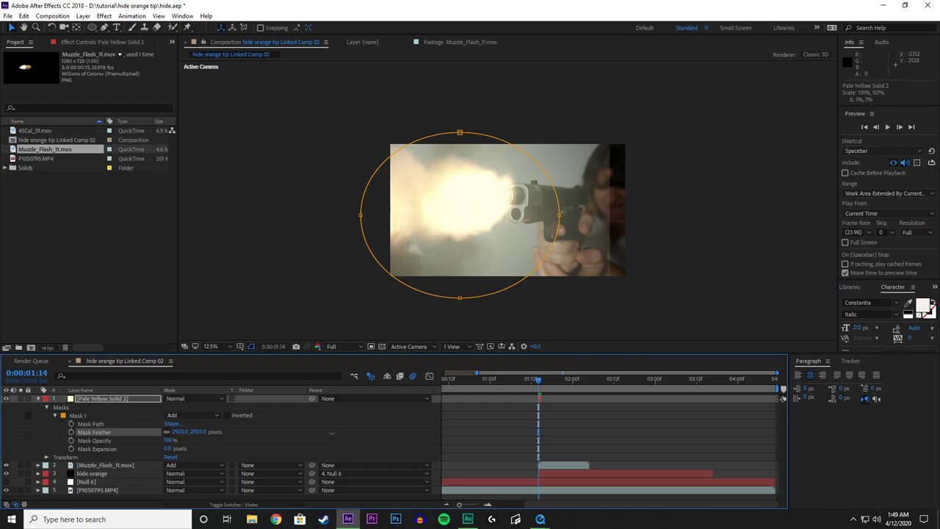
pyautogui.moveTo(333, 433); pyautogui.dragTo(339, 434)
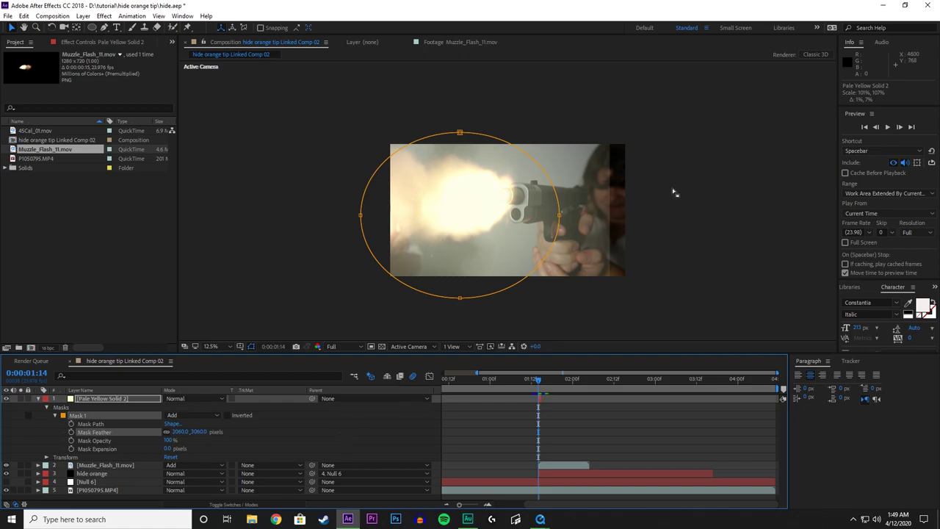
pyautogui.moveTo(560, 216); pyautogui.dragTo(567, 218)
pyautogui.hotkey('ctrl', 'z')
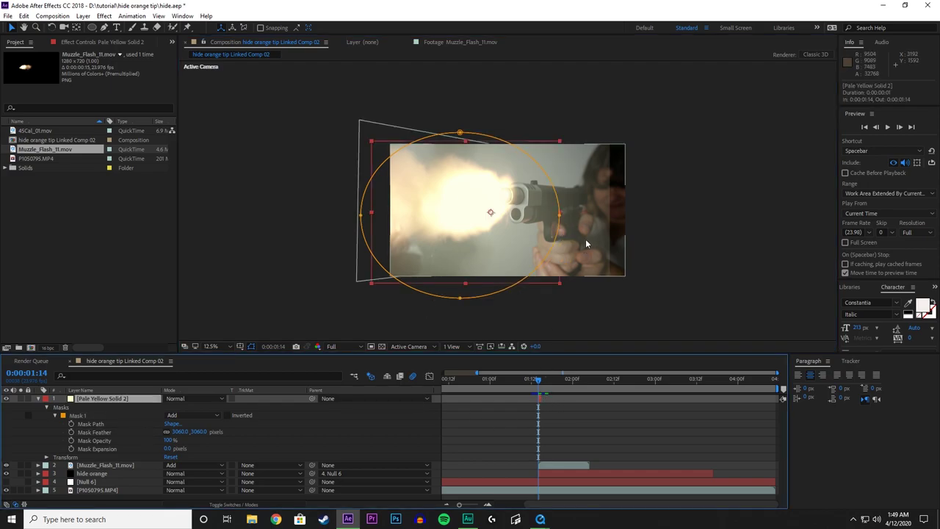
pyautogui.moveTo(562, 282); pyautogui.dragTo(579, 285)
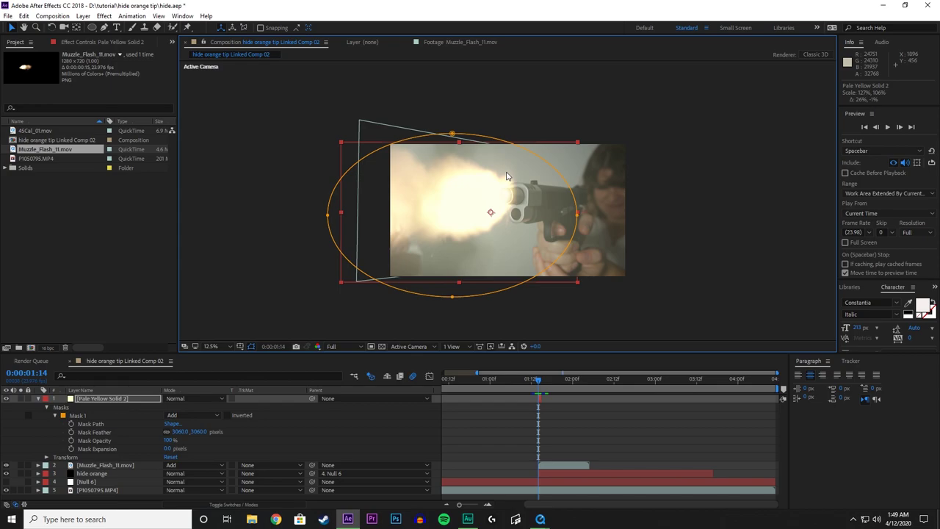
# Step frames around the flash and play back to preview the glow.
pyautogui.press('pagedown')
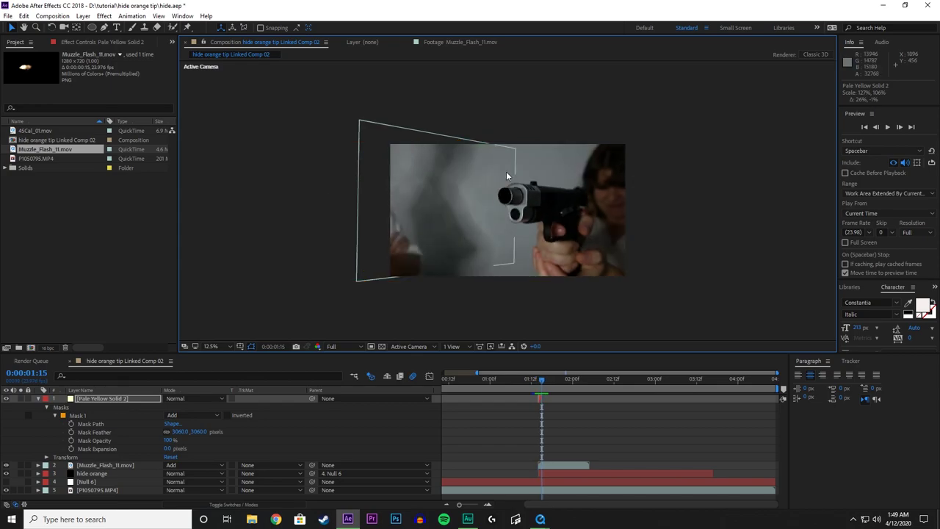
pyautogui.press('pageup')
pyautogui.press('pageup')
pyautogui.press('pagedown')
pyautogui.press('pageup')
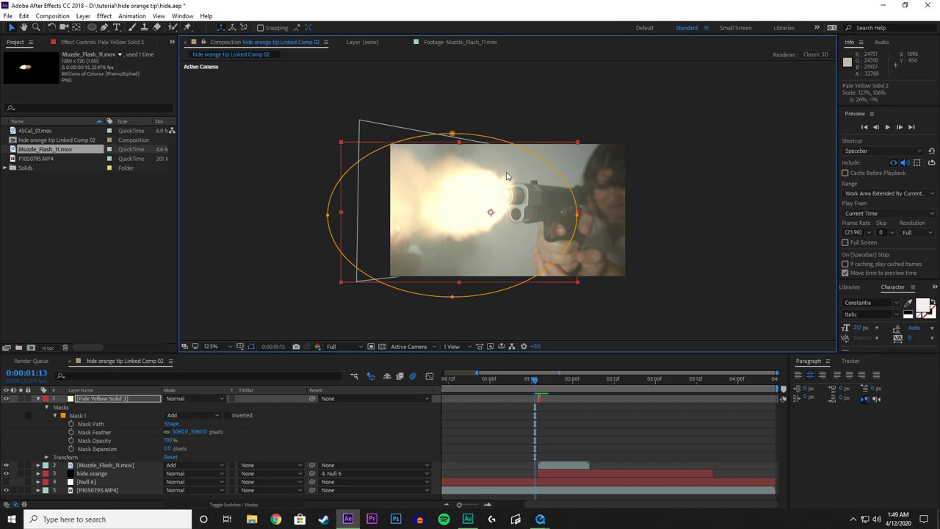
pyautogui.press('pageup')
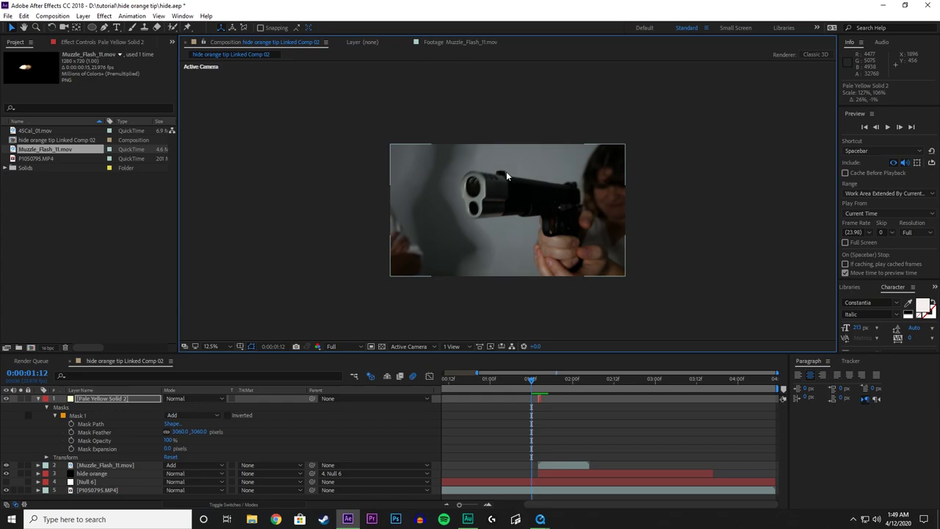
pyautogui.press('space')
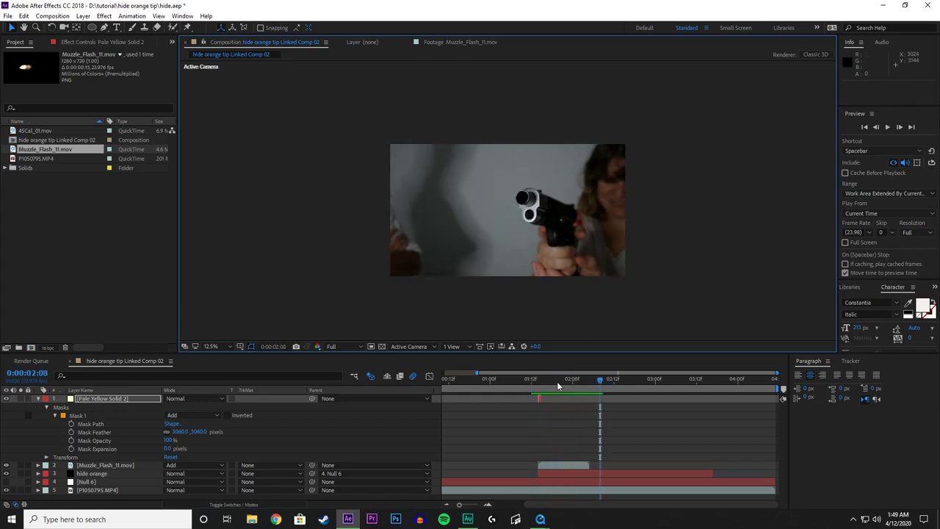
# At 0:00:01:14, hide the glow and flash layers and add 45Cal_01.mov starting there.
pyautogui.click(537, 385)
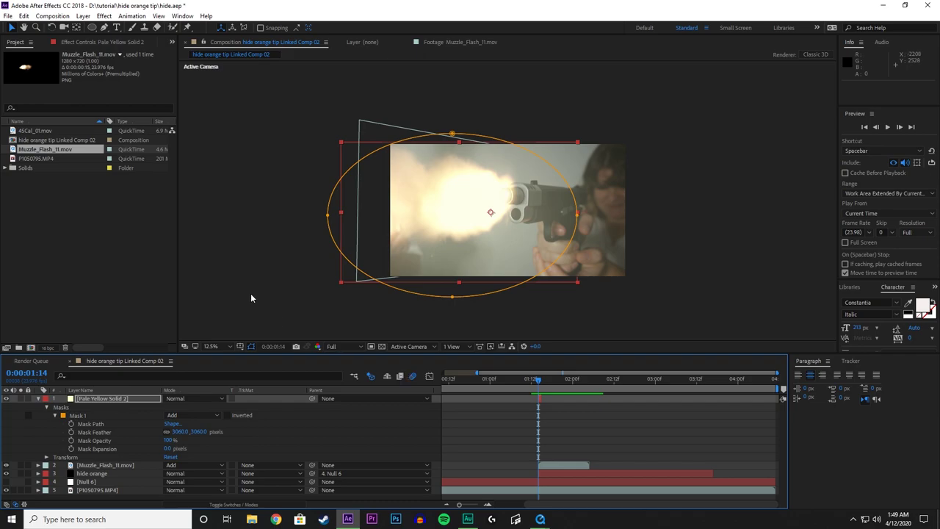
pyautogui.click(37, 130)
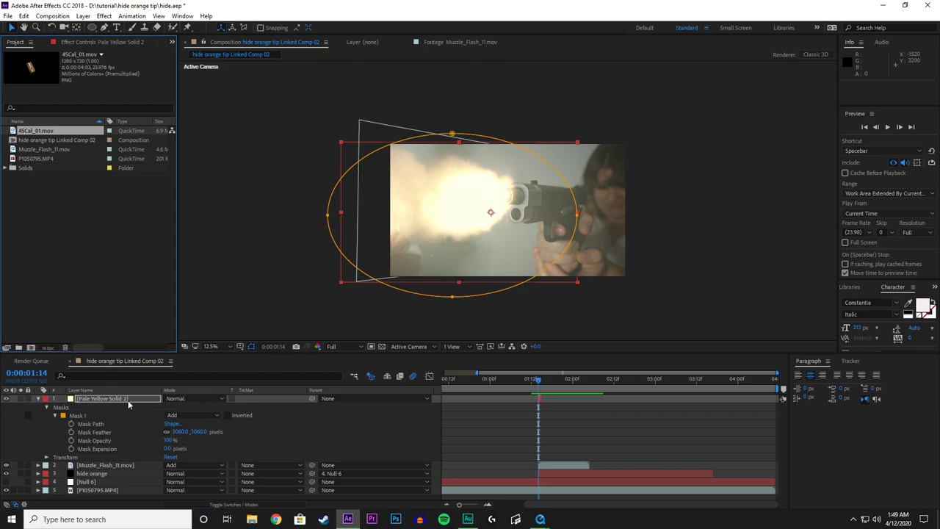
pyautogui.click(39, 398)
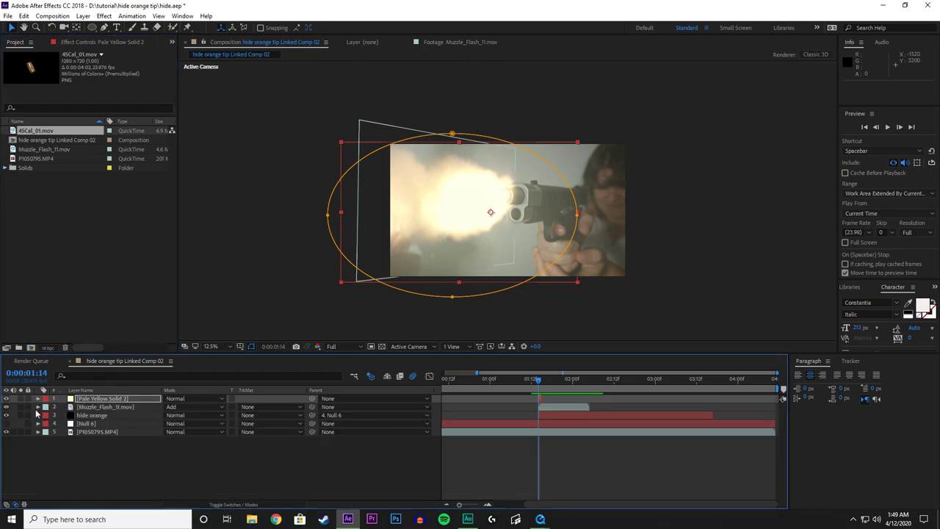
pyautogui.click(6, 398)
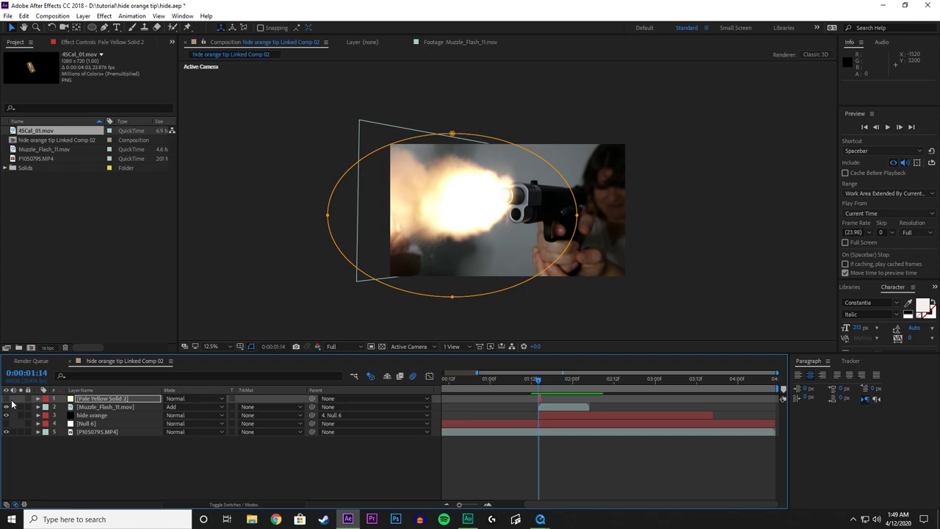
pyautogui.click(7, 407)
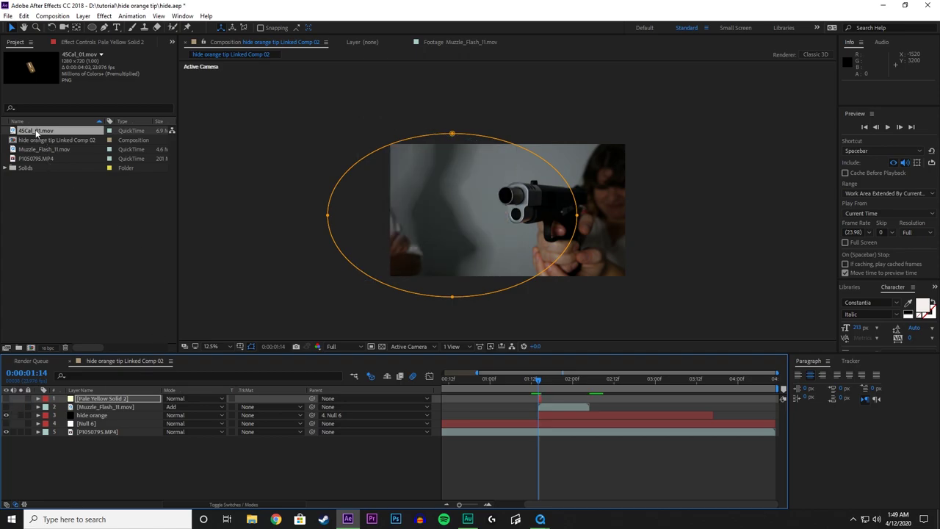
pyautogui.moveTo(35, 133); pyautogui.dragTo(496, 243)
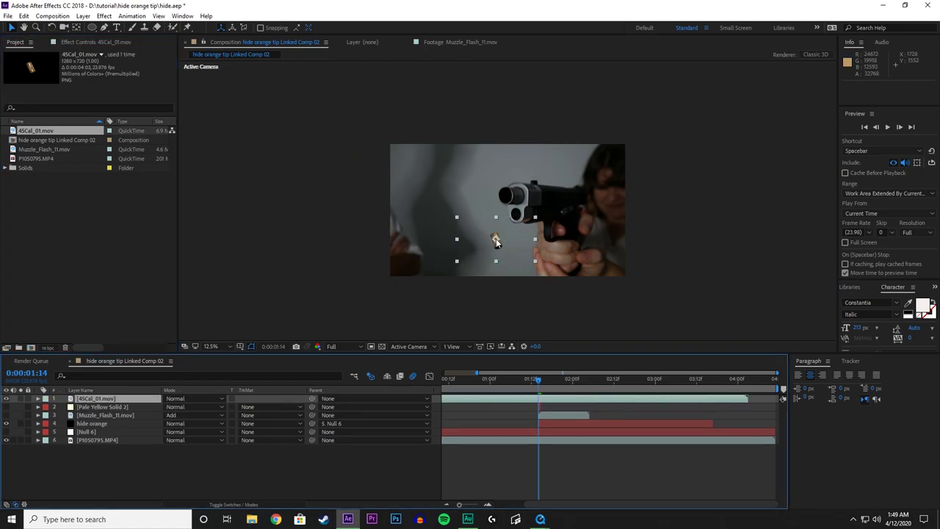
pyautogui.moveTo(449, 398); pyautogui.dragTo(543, 398)
# At 25% zoom, move the shell casing layer up onto the gun's slide.
pyautogui.press('.')
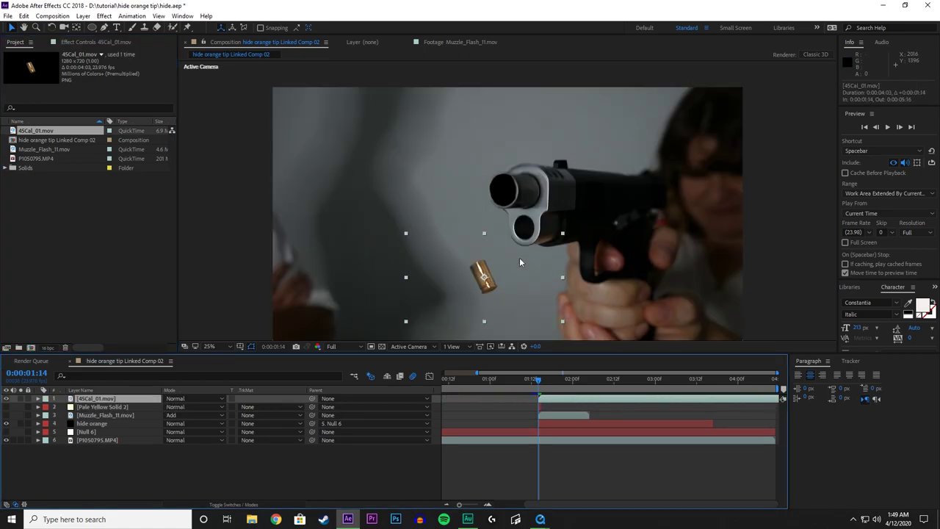
pyautogui.press('h')
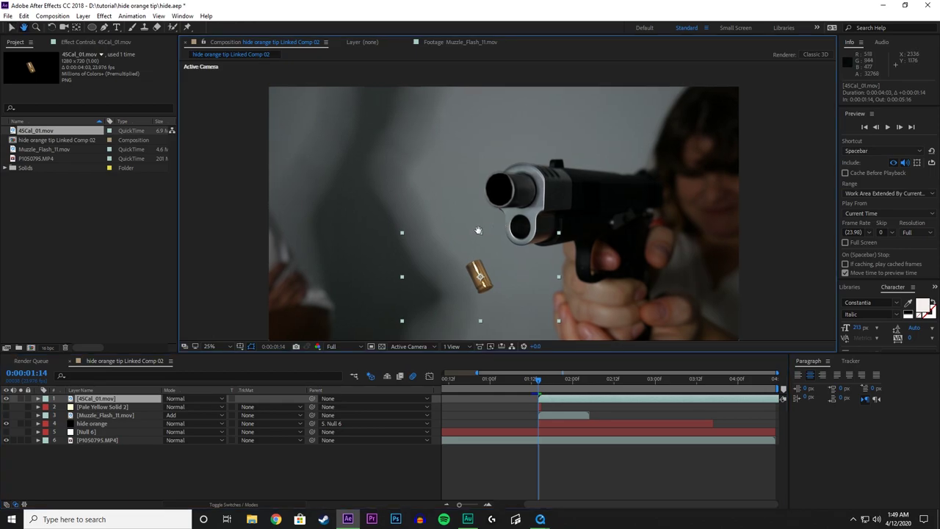
pyautogui.moveTo(559, 232); pyautogui.dragTo(477, 231)
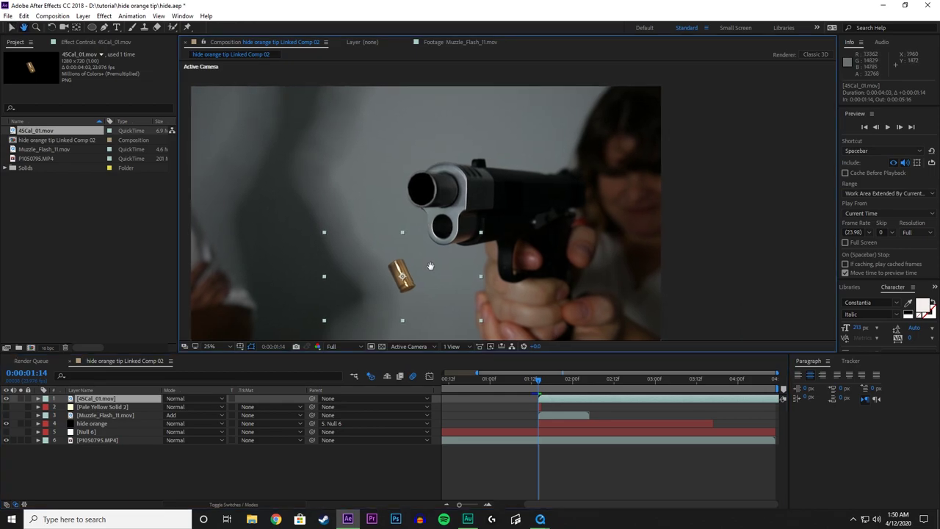
pyautogui.press('v')
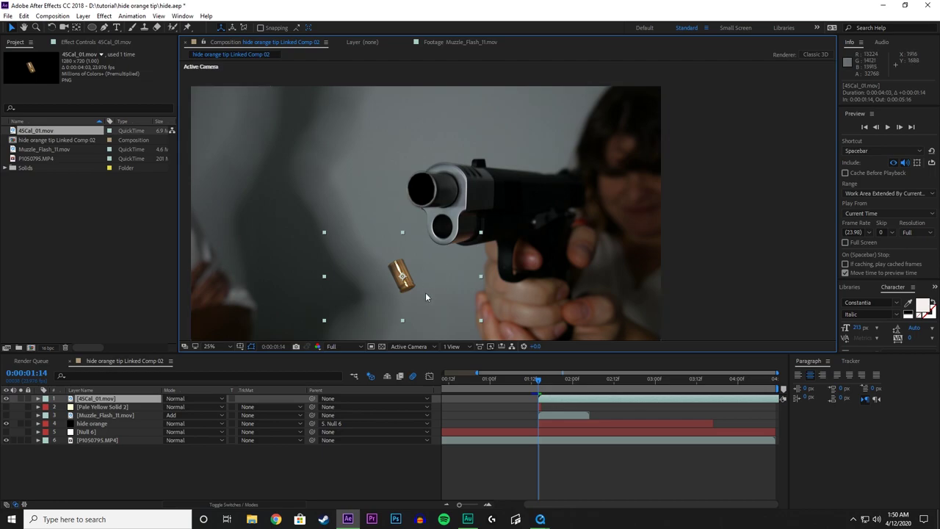
pyautogui.moveTo(426, 296); pyautogui.dragTo(507, 169)
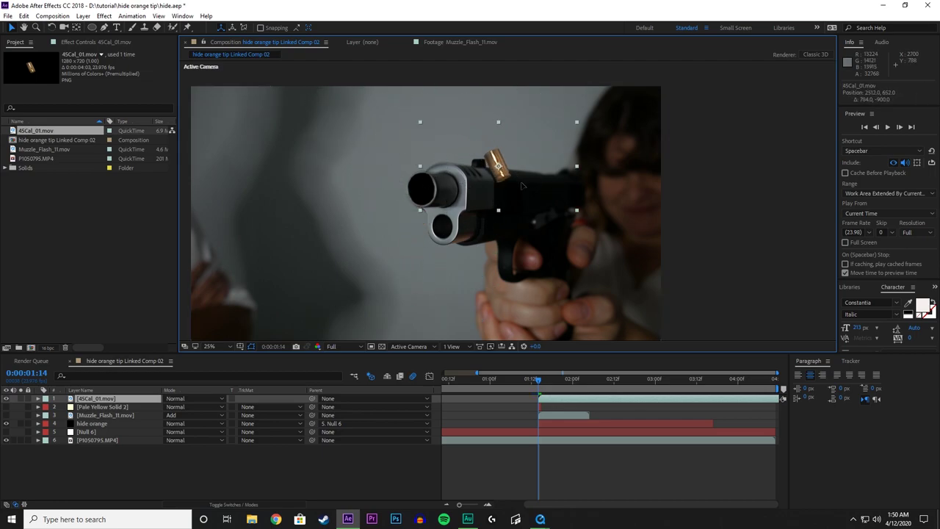
pyautogui.moveTo(522, 186); pyautogui.dragTo(522, 207)
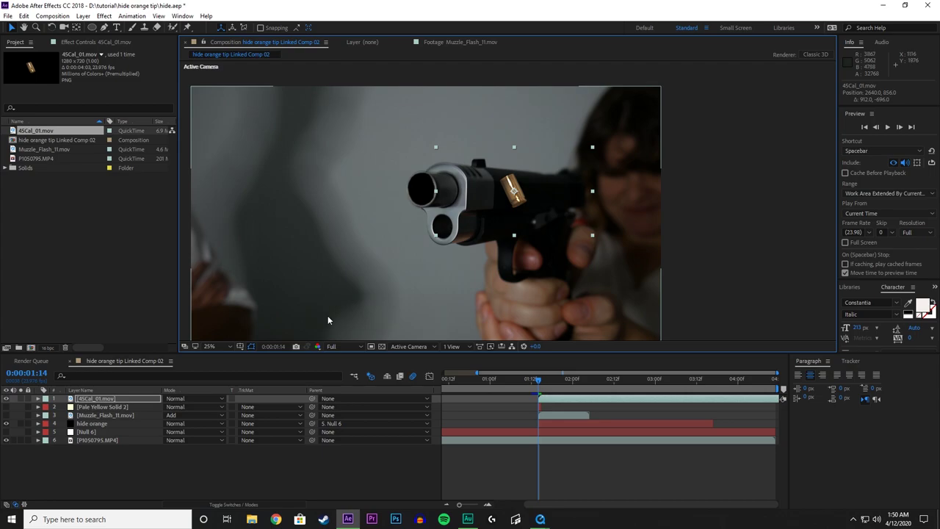
# Shift the casing clip to start one frame earlier, at 0:00:01:13.
pyautogui.press('pageup')
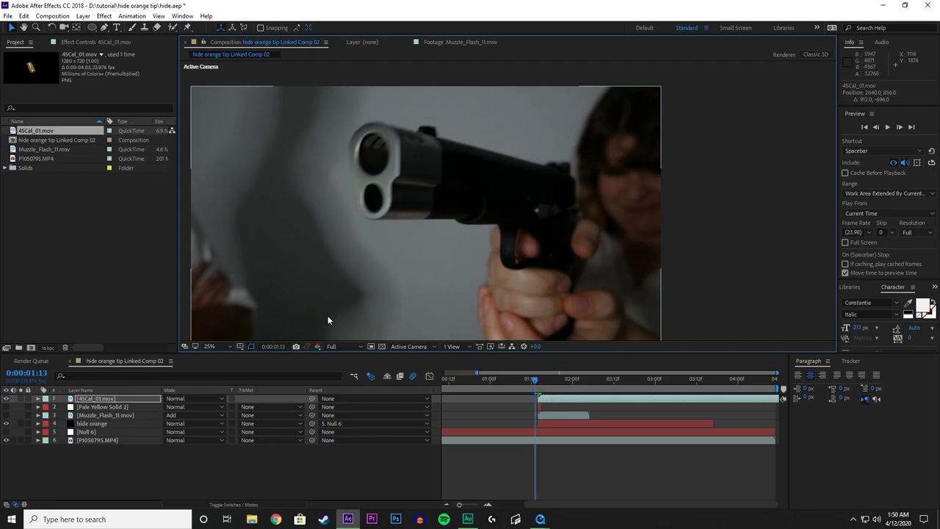
pyautogui.moveTo(555, 398); pyautogui.dragTo(551, 397)
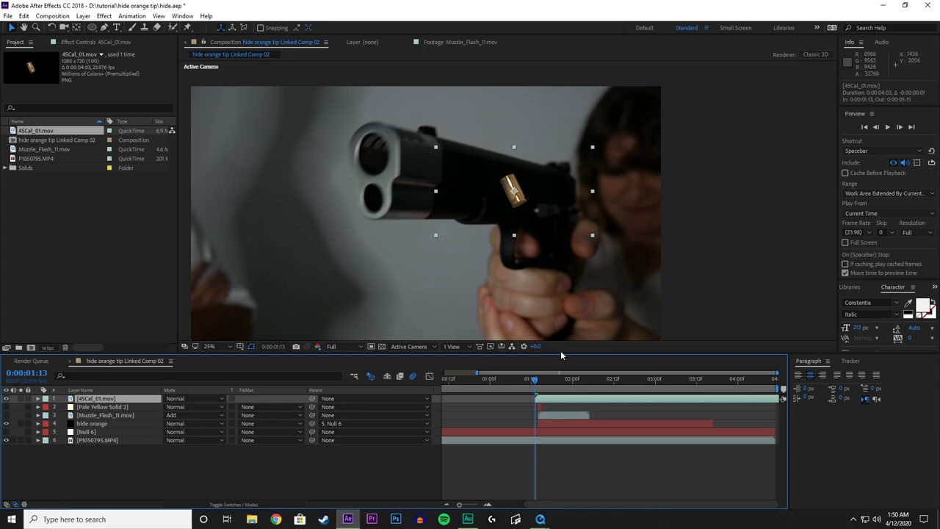
pyautogui.press('pagedown')
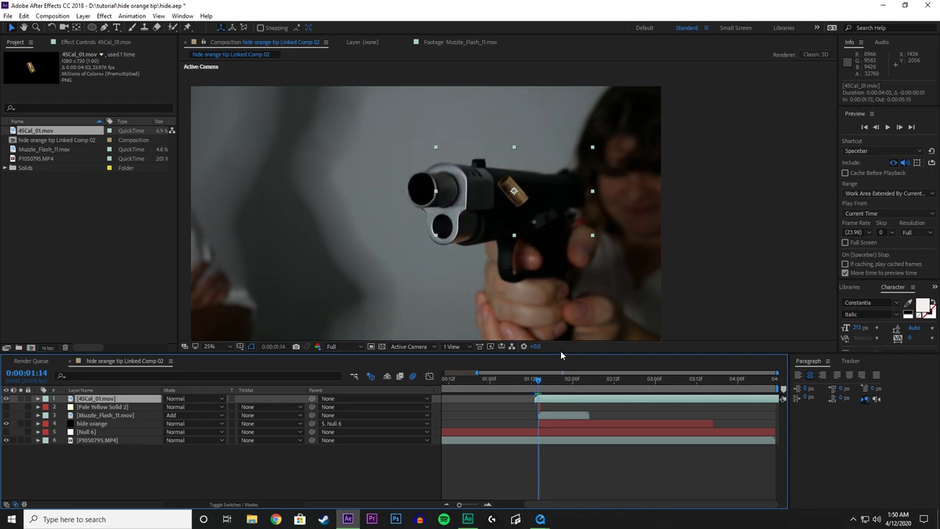
pyautogui.press('pageup')
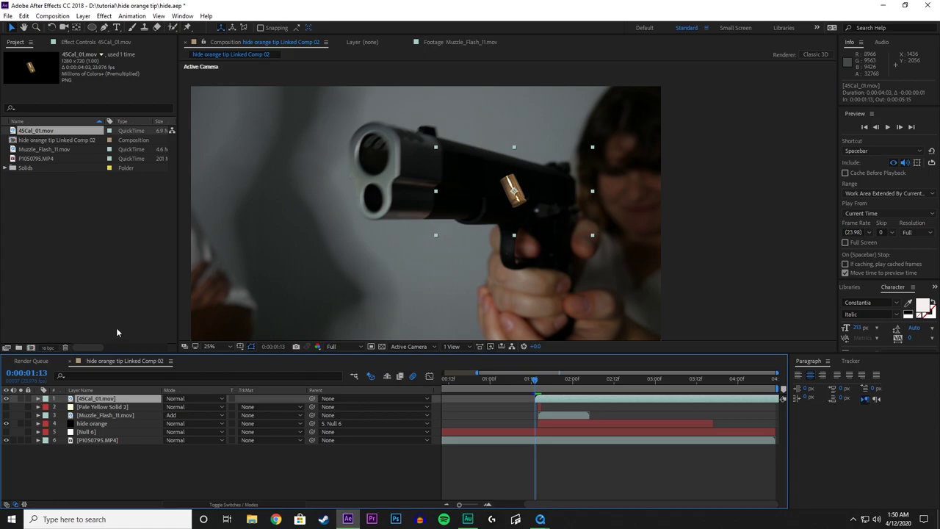
# Set a starting Position keyframe on 45Cal_01.mov, then move the casing up above the gun.
pyautogui.click(38, 399)
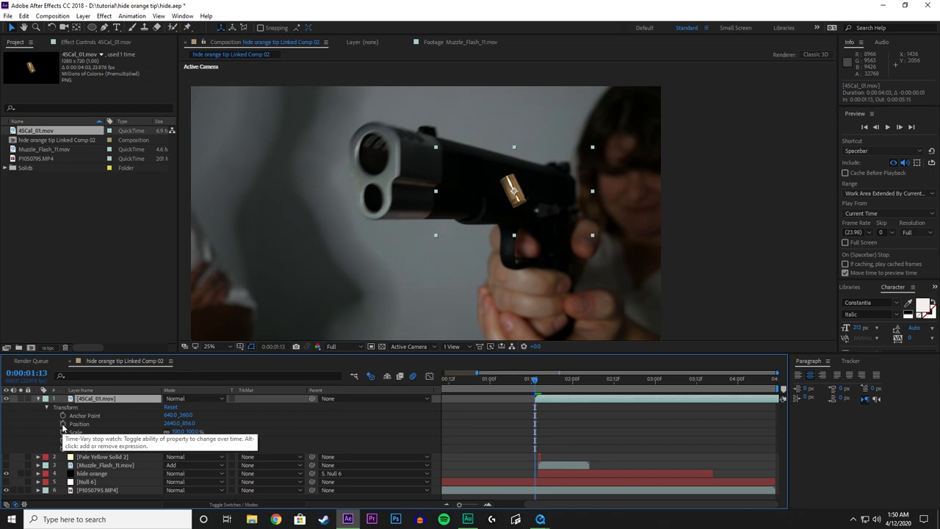
pyautogui.click(63, 426)
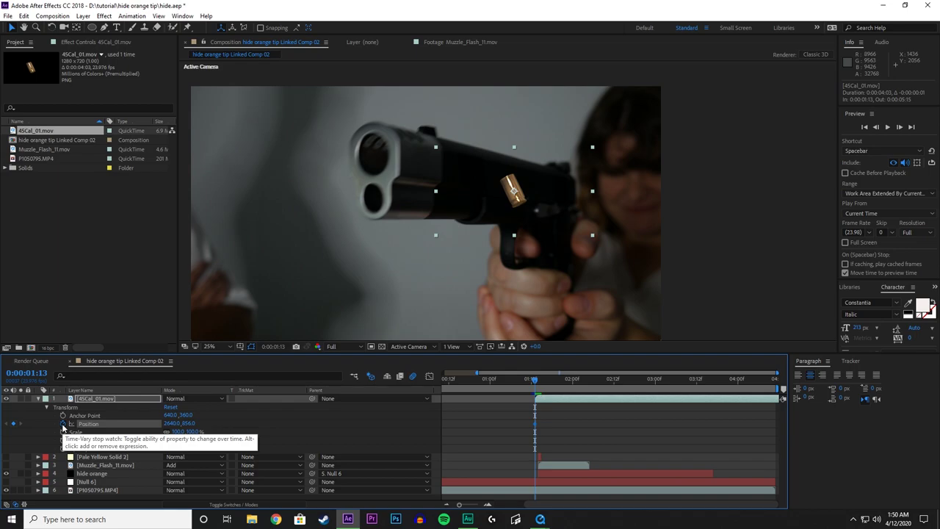
pyautogui.press('pagedown')
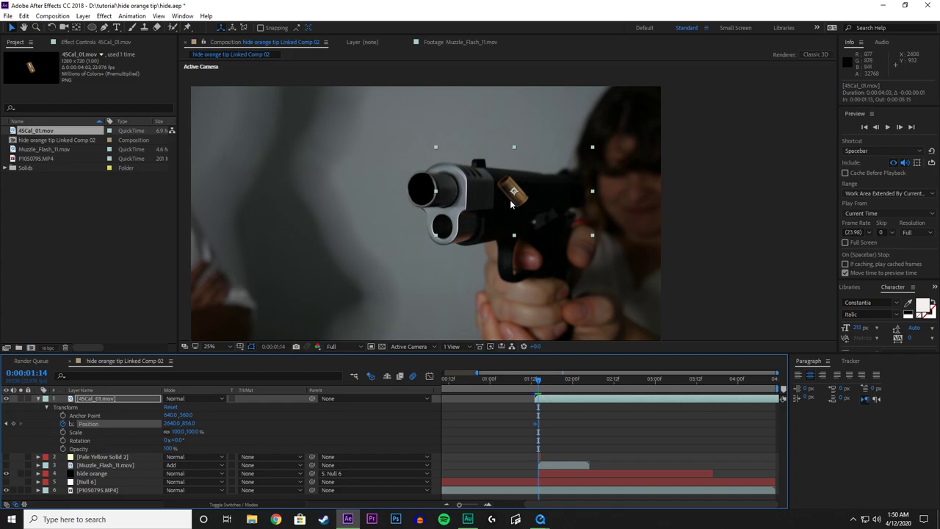
pyautogui.moveTo(511, 204); pyautogui.dragTo(475, 119)
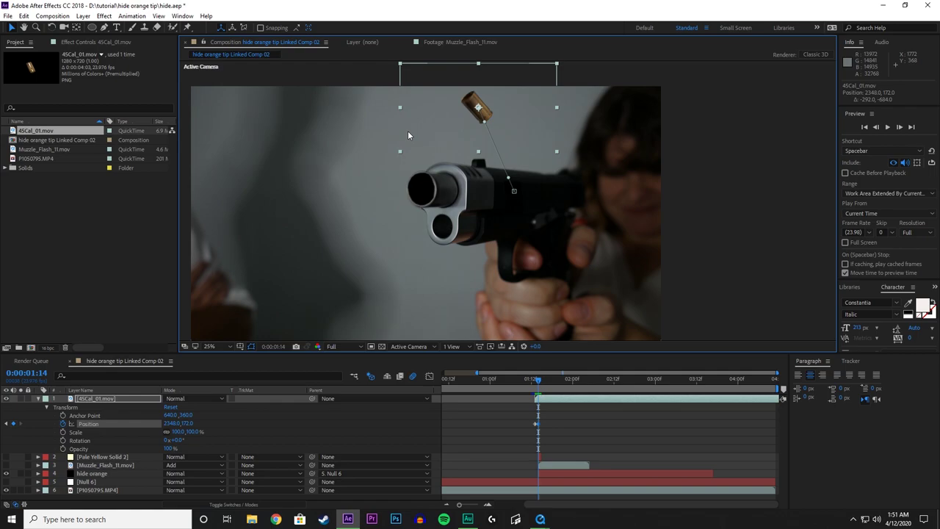
# Keyframe the casing past the top-left, then down below the frame, and return to the start.
pyautogui.press('pagedown')
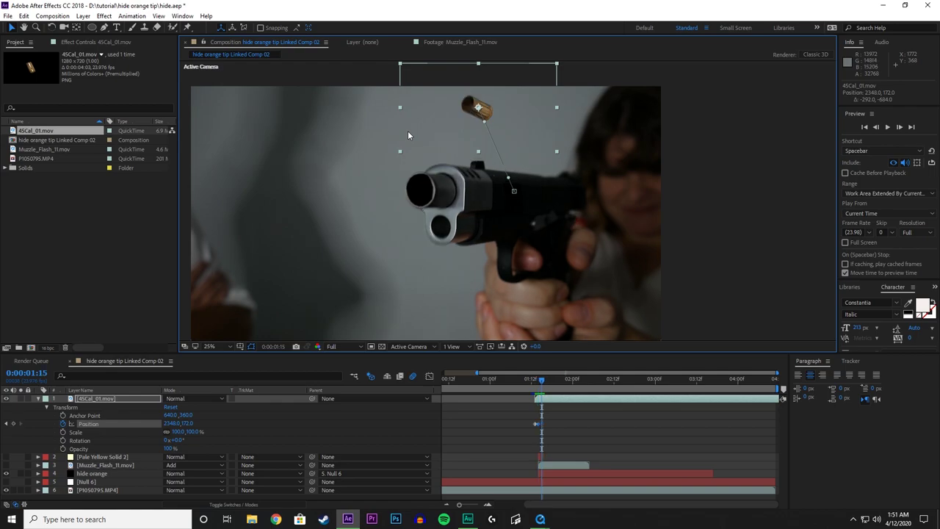
pyautogui.press(',')
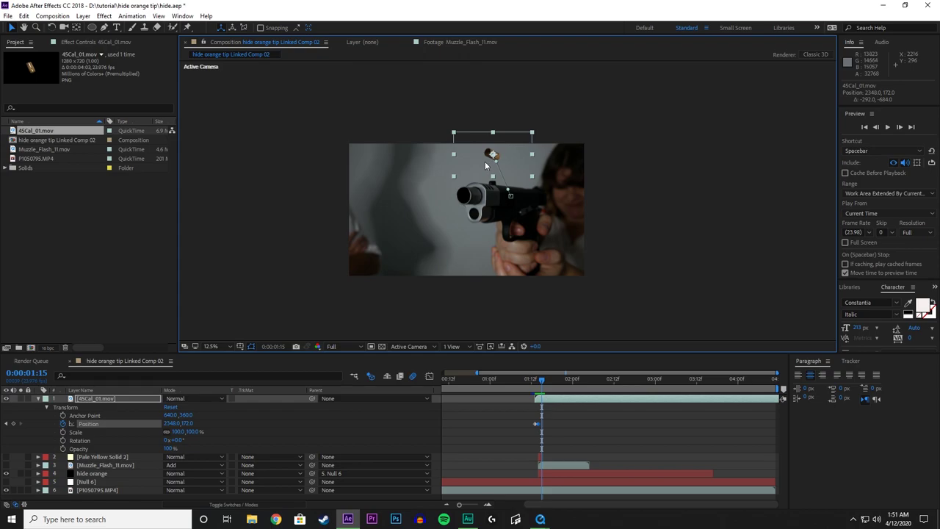
pyautogui.moveTo(484, 163); pyautogui.dragTo(465, 128)
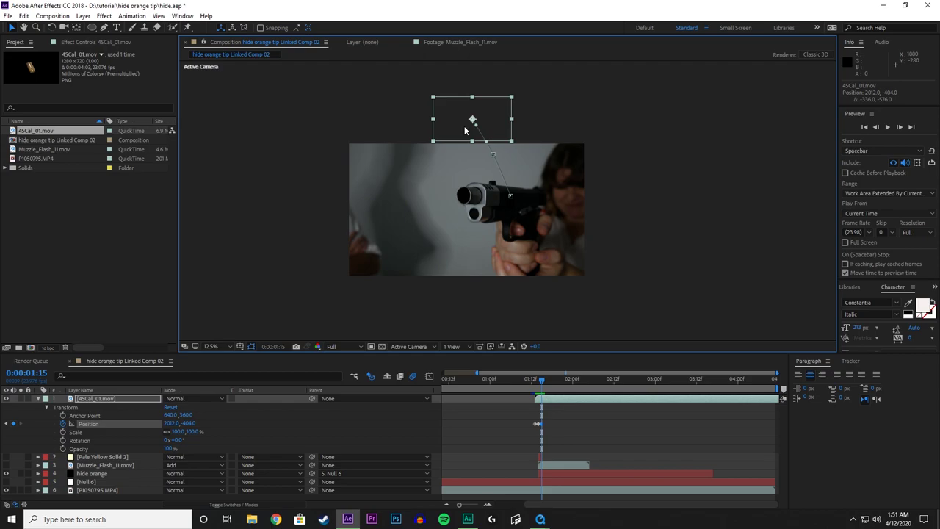
pyautogui.press('pagedown')
pyautogui.moveTo(464, 130); pyautogui.dragTo(365, 318)
pyautogui.press('pagedown')
pyautogui.press('pagedown')
pyautogui.press('pagedown')
pyautogui.press('pagedown')
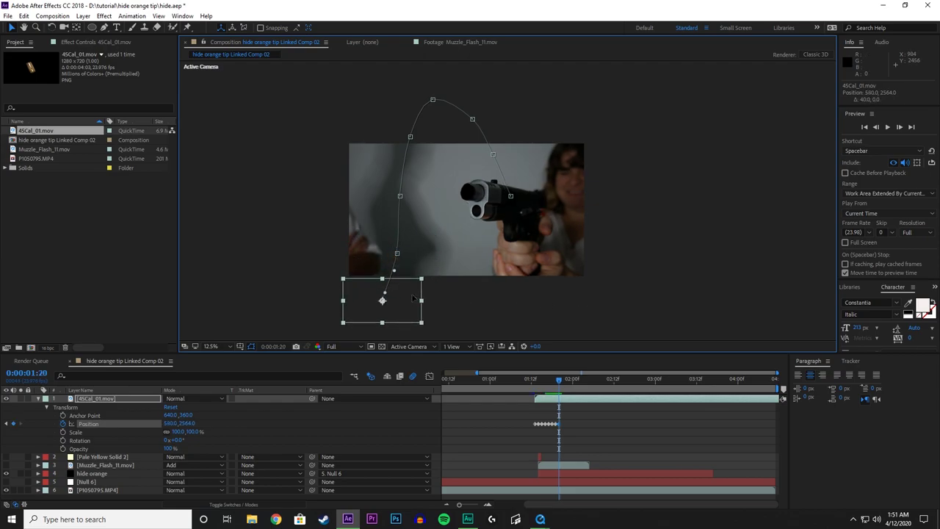
pyautogui.moveTo(407, 297); pyautogui.dragTo(420, 298)
pyautogui.click(534, 378)
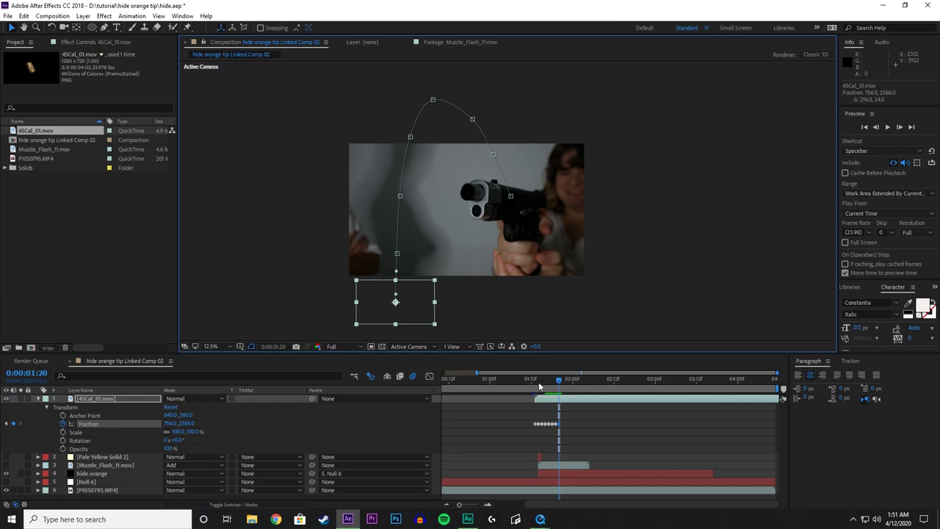
pyautogui.scroll(2, 509, 202)
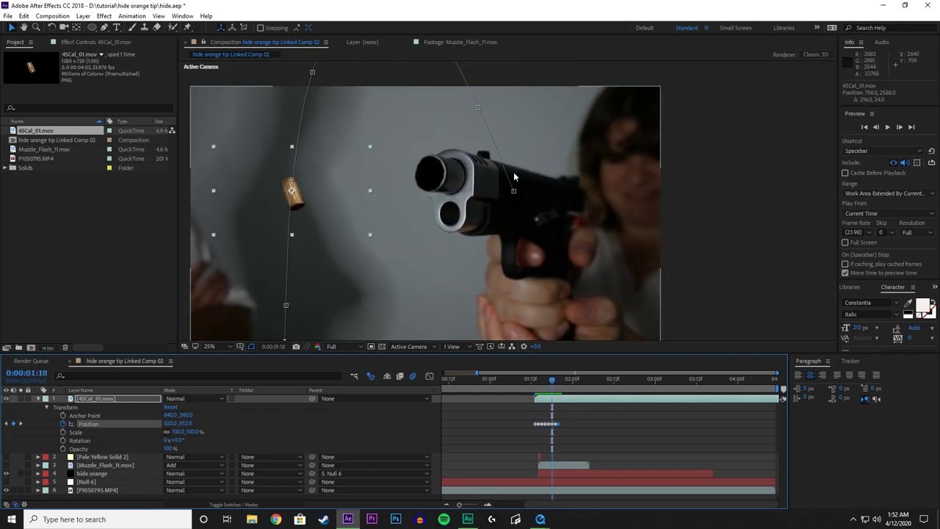
pyautogui.press('space')
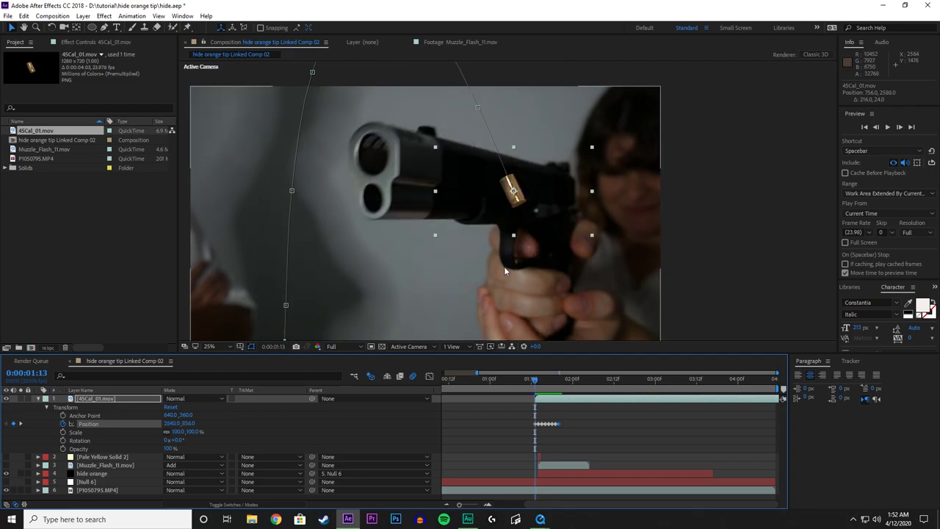
pyautogui.press('pagedown')
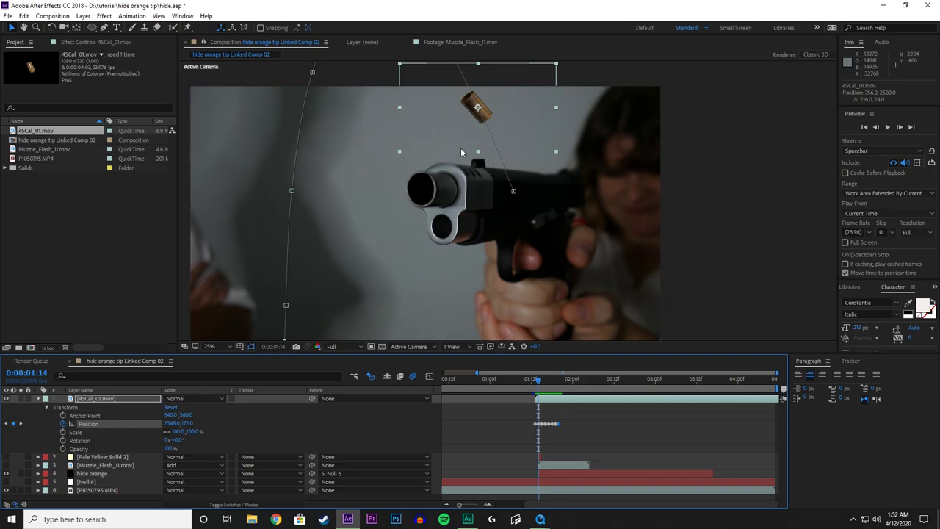
pyautogui.click(534, 397)
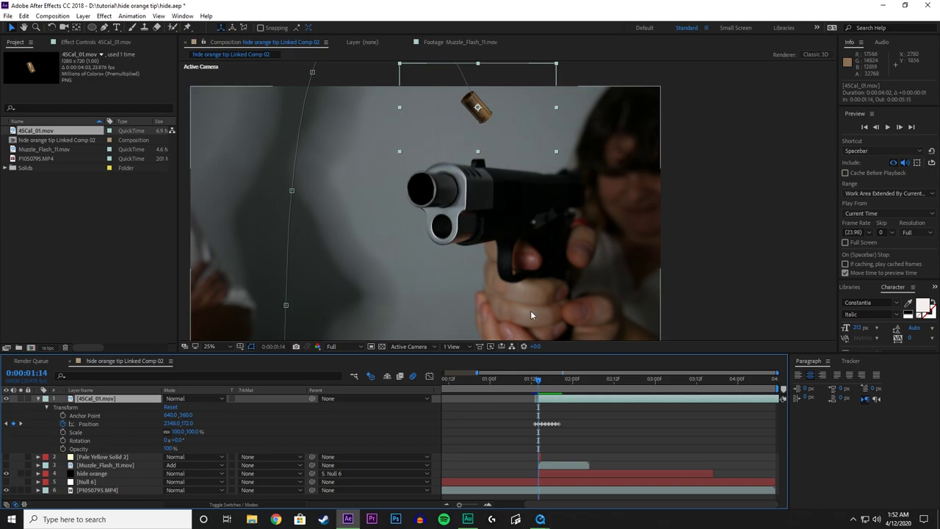
pyautogui.press('pageup')
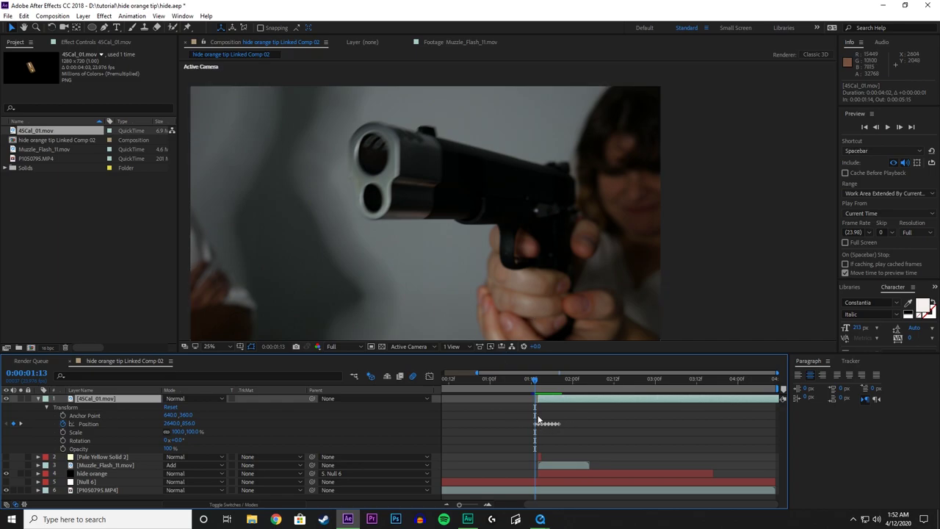
pyautogui.press('pagedown')
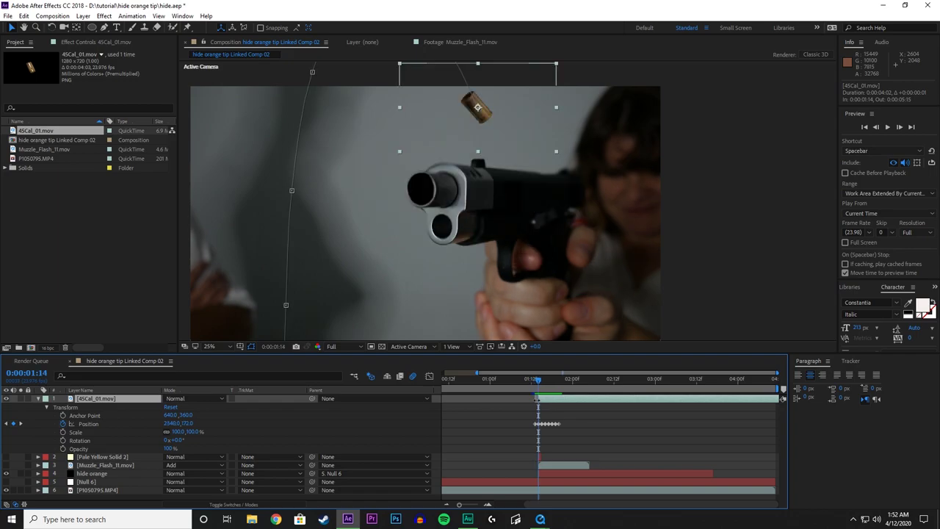
pyautogui.press('pagedown')
pyautogui.press('pagedown')
pyautogui.press('pagedown')
pyautogui.press('pagedown')
pyautogui.press('pagedown')
pyautogui.press('pagedown')
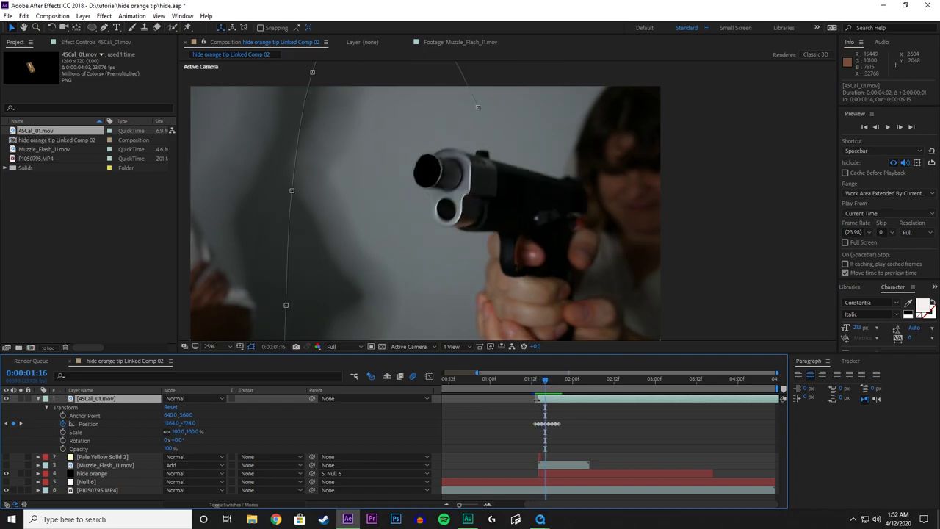
pyautogui.press('pageup')
pyautogui.press('pageup')
pyautogui.press('pageup')
pyautogui.press('pageup')
pyautogui.press('pageup')
pyautogui.press('pageup')
pyautogui.press('pageup')
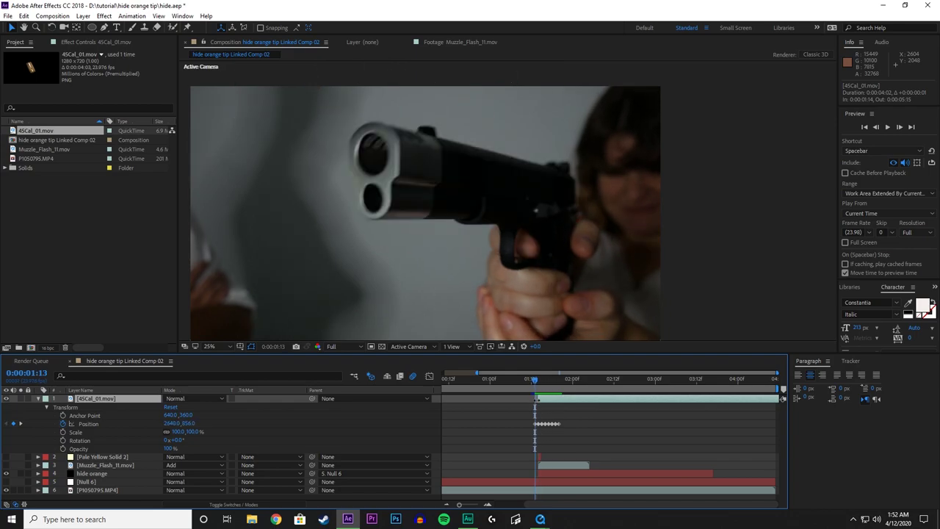
# Enable the Motion Blur switch on 45Cal_01.mov and step through the casing's flight.
pyautogui.click(229, 505)
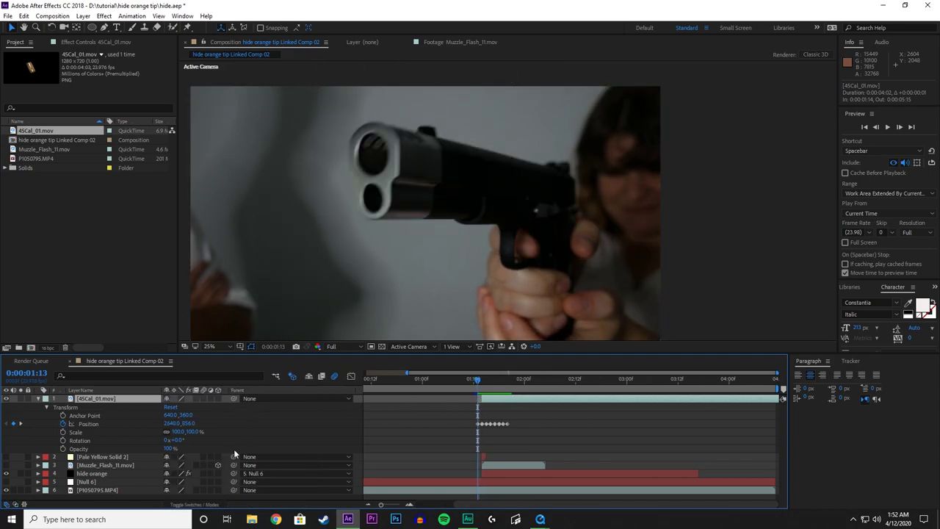
pyautogui.click(202, 398)
pyautogui.press('pagedown')
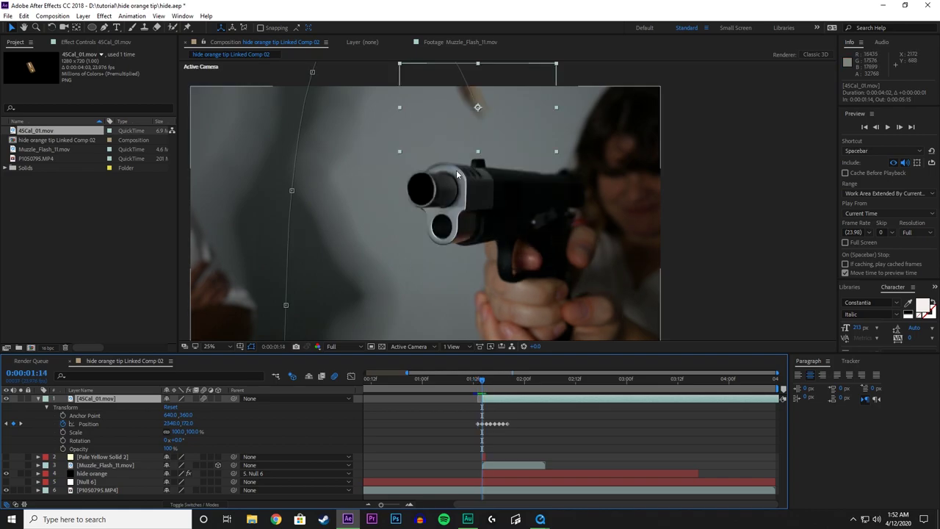
pyautogui.press(',')
pyautogui.press('pagedown')
pyautogui.press('pagedown')
pyautogui.press('pagedown')
pyautogui.press('pagedown')
pyautogui.press('pagedown')
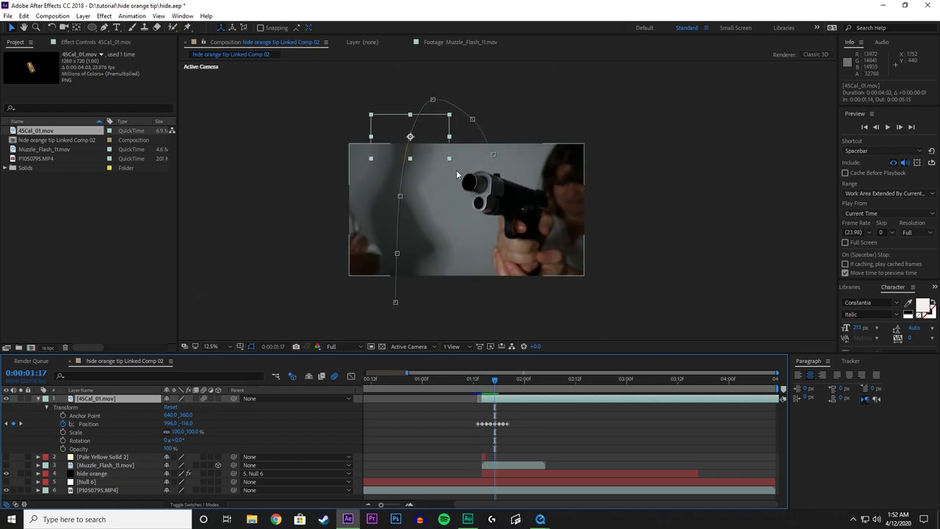
# Undo an accidental timing shift of the casing layer and return to just before it appears.
pyautogui.press('pageup')
pyautogui.press('pageup')
pyautogui.press('pageup')
pyautogui.press('pageup')
pyautogui.press('pageup')
pyautogui.moveTo(482, 378); pyautogui.dragTo(474, 375)
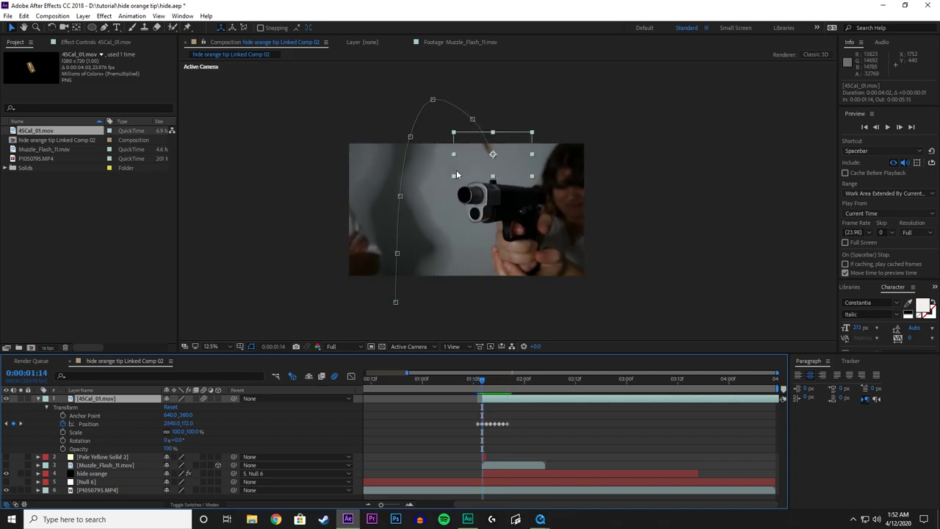
pyautogui.hotkey('ctrl', 'z')
pyautogui.press('pageup')
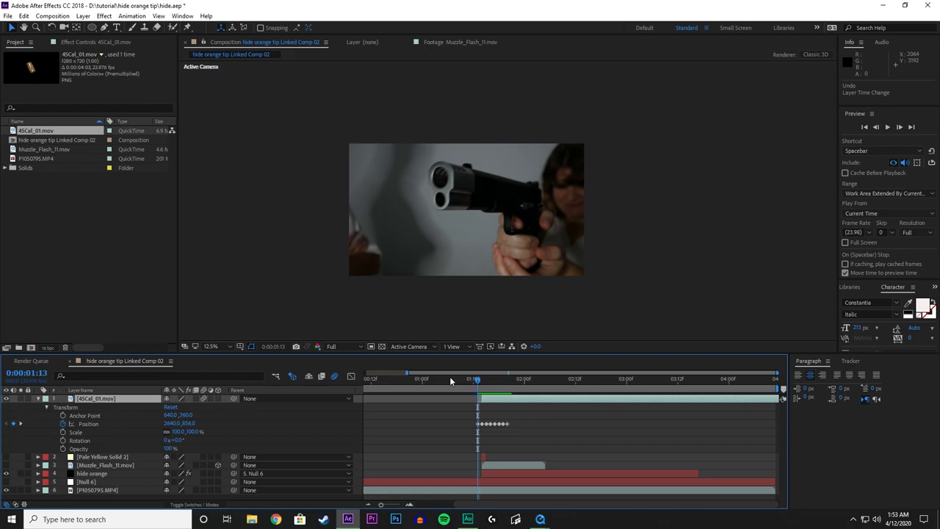
# Collapse 45Cal_01.mov, stack it below Pale Yellow Solid 2, and preview the shot.
pyautogui.click(38, 398)
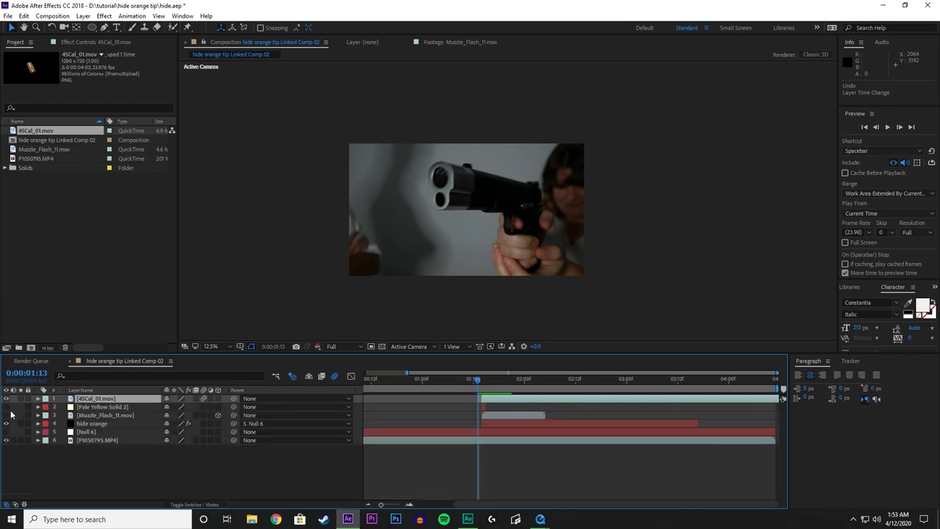
pyautogui.press('pagedown')
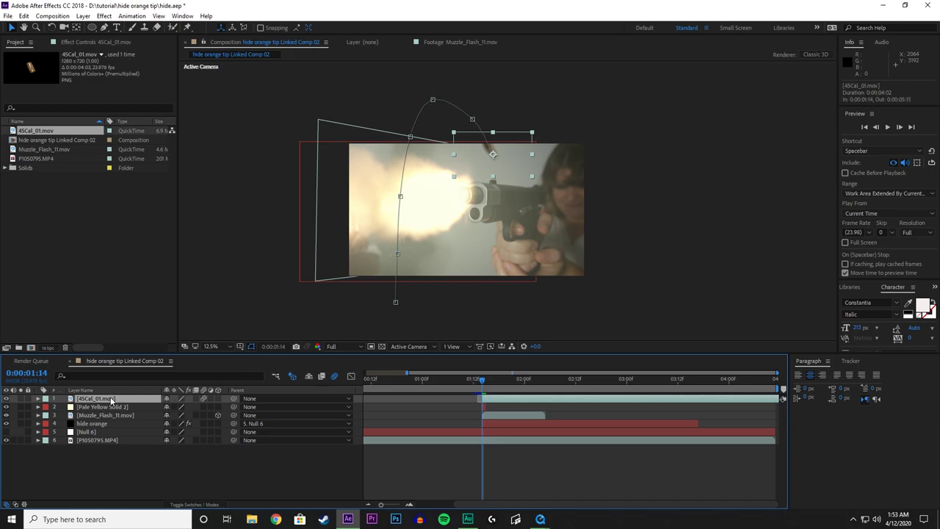
pyautogui.moveTo(110, 397); pyautogui.dragTo(109, 409)
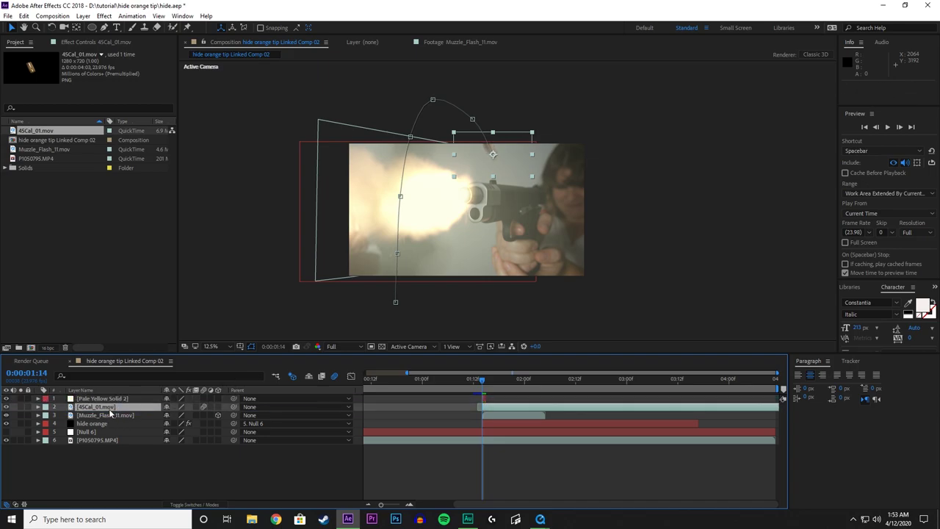
pyautogui.press('space')
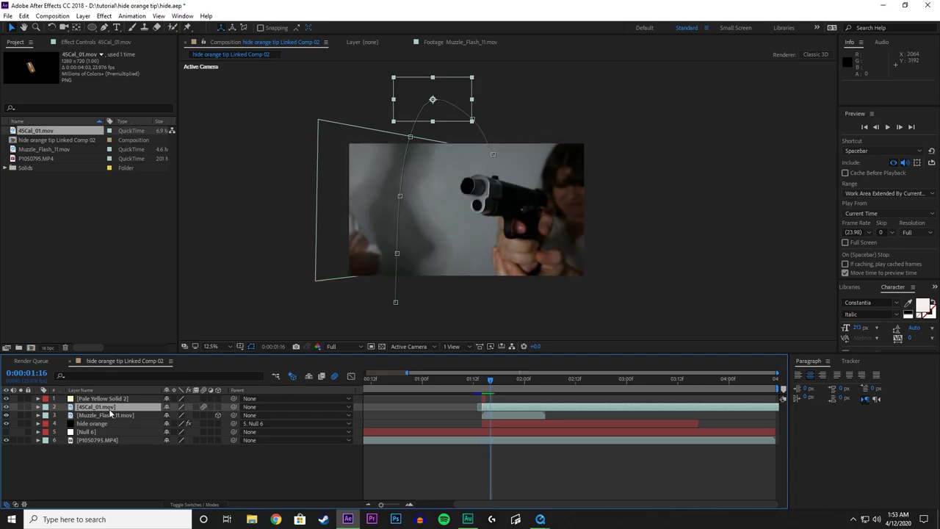
pyautogui.click(474, 388)
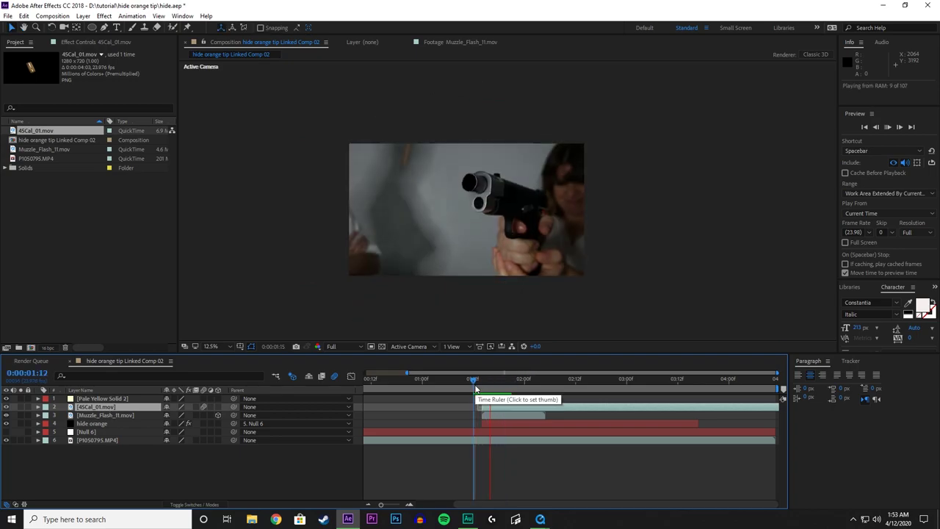